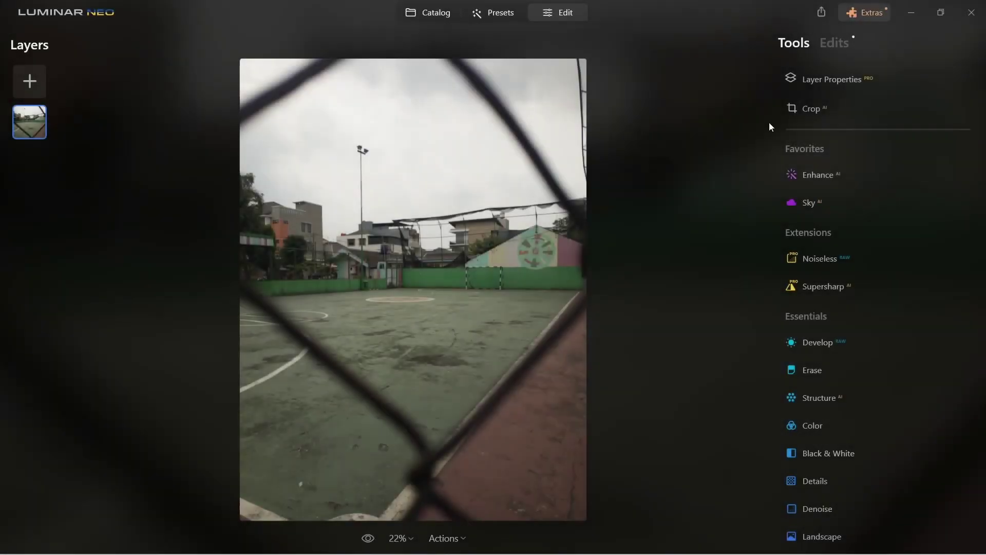
Crop the fenced court photo to a slightly tighter free-ratio frame
left_click(787, 109)
left_click(822, 164)
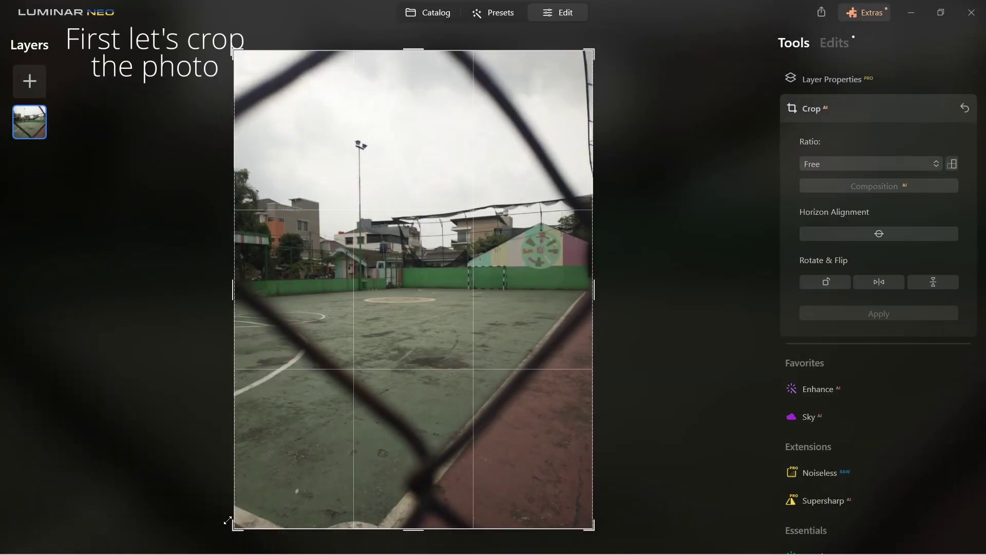
left_click_drag(234, 525, 241, 518)
left_click_drag(373, 409, 374, 398)
key("Return")
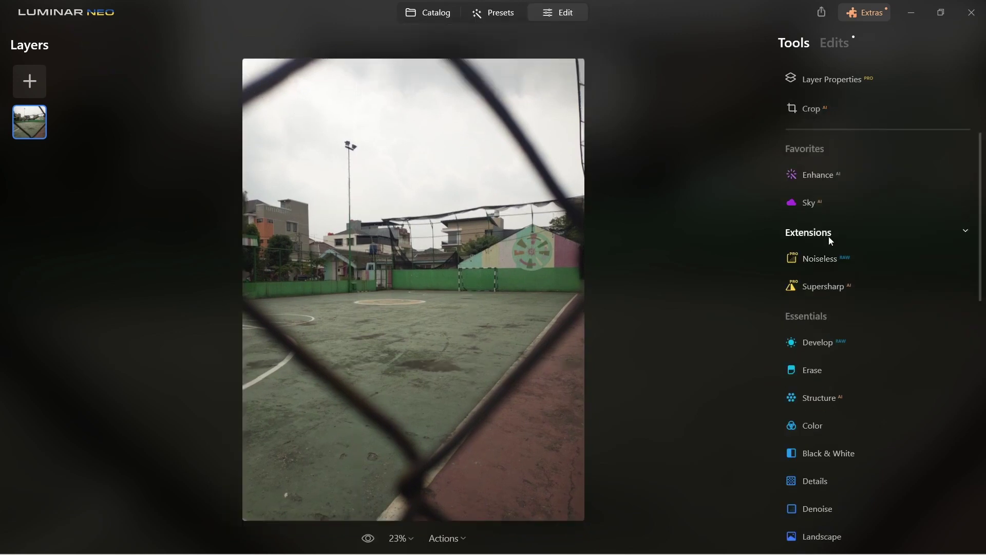
left_click(819, 206)
left_click(848, 294)
Swap in the Dramatic Sunset 1 sky and set its Warmth to 15
left_click(828, 345)
left_click(877, 340)
left_click(873, 313)
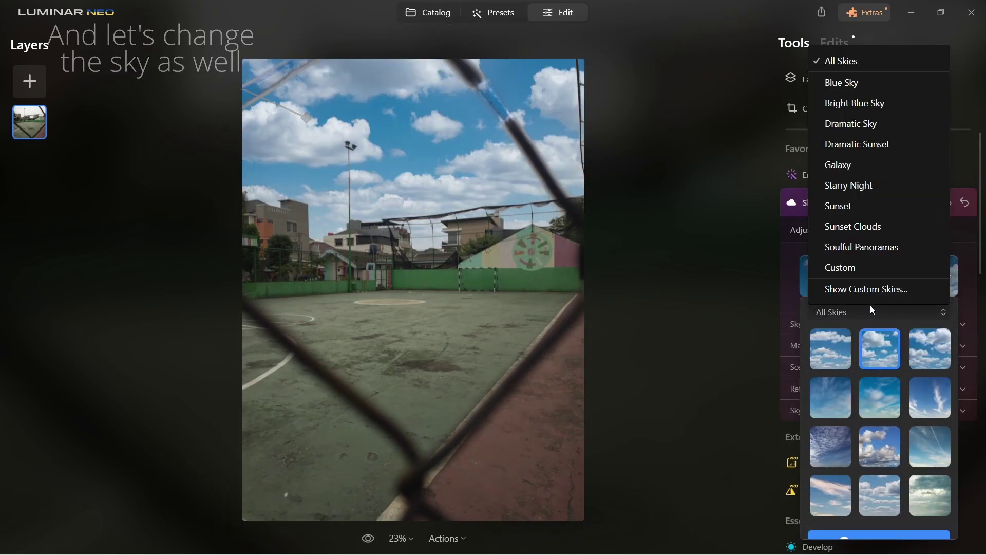
left_click(857, 144)
left_click(831, 341)
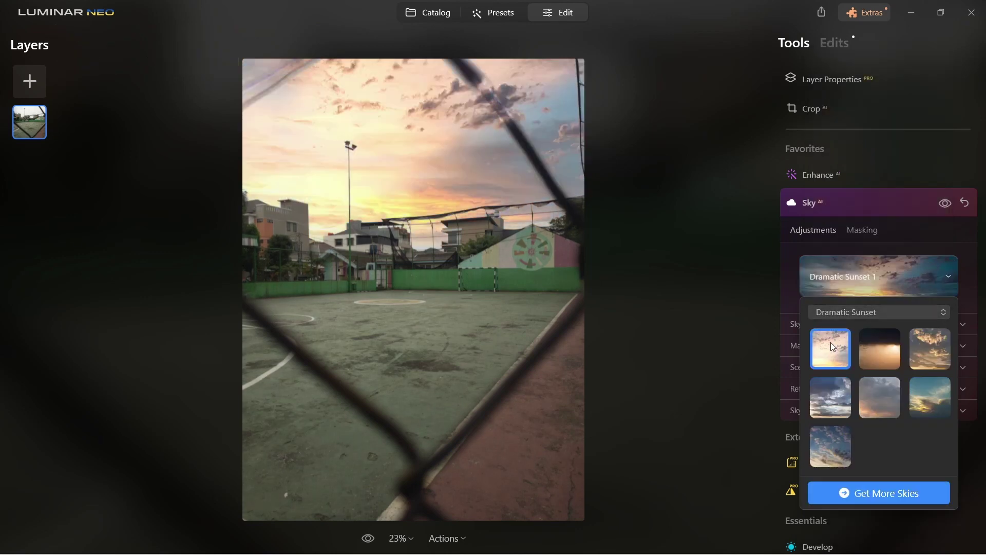
left_click(782, 301)
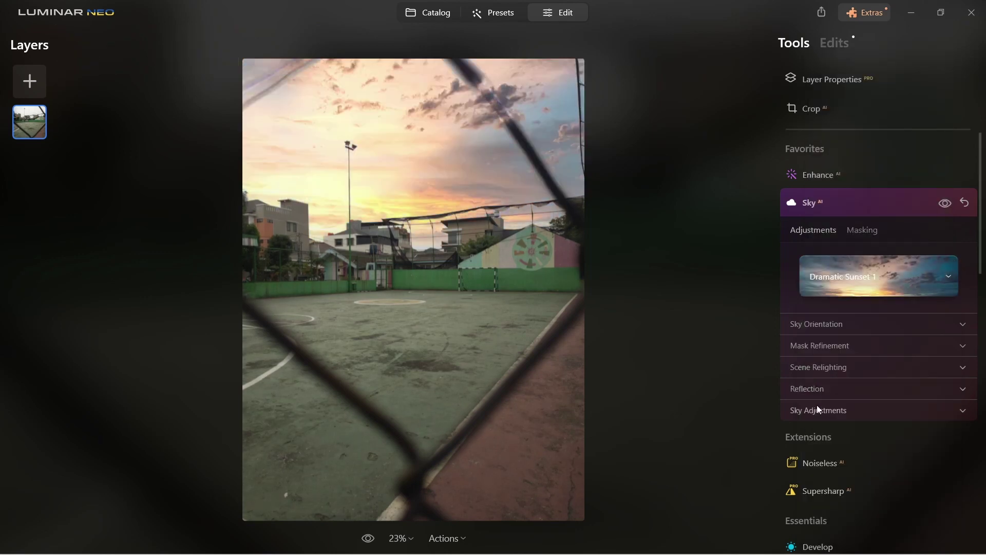
left_click(818, 410)
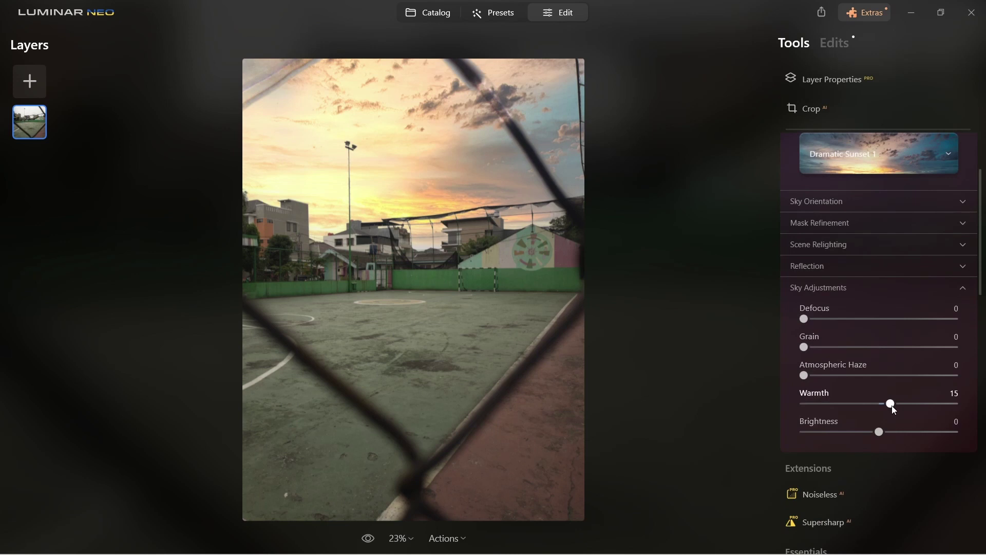
scroll(874, 360, "up", 2)
left_click(853, 184)
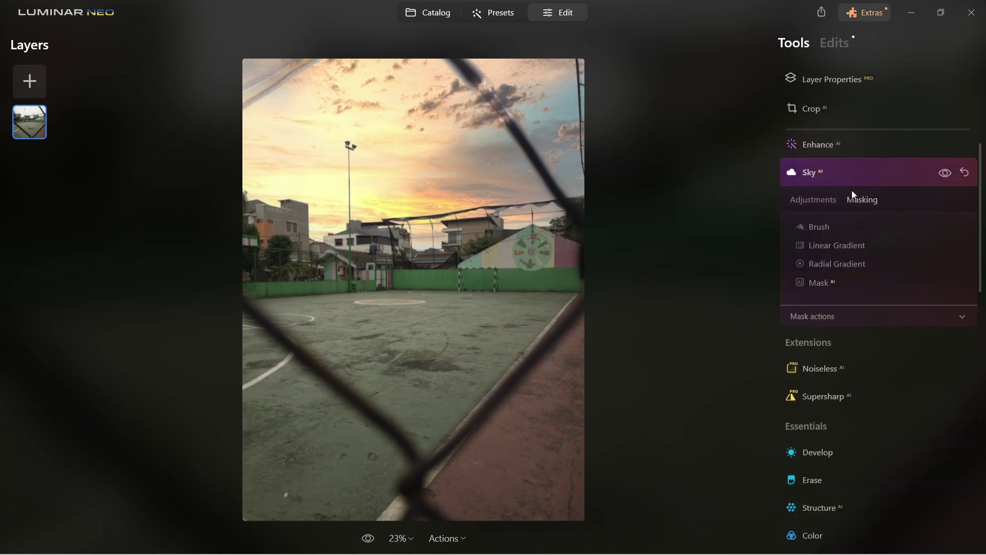
Erase the sunset sky from unwanted areas with a size-16 mask brush
left_click(817, 228)
key("bracketleft")
key("bracketleft")
key("bracketleft")
key("bracketleft")
key("bracketleft")
left_click(464, 71)
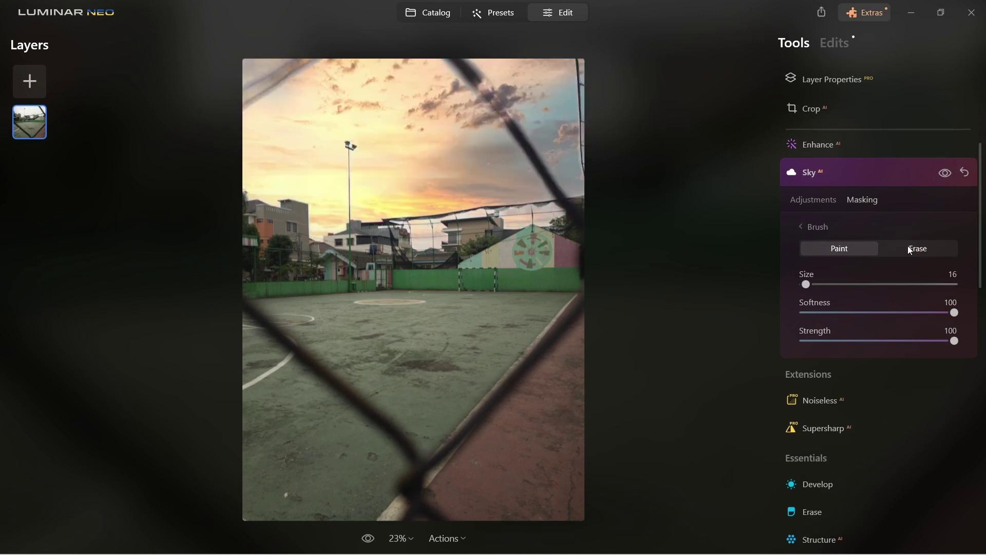
left_click(909, 248)
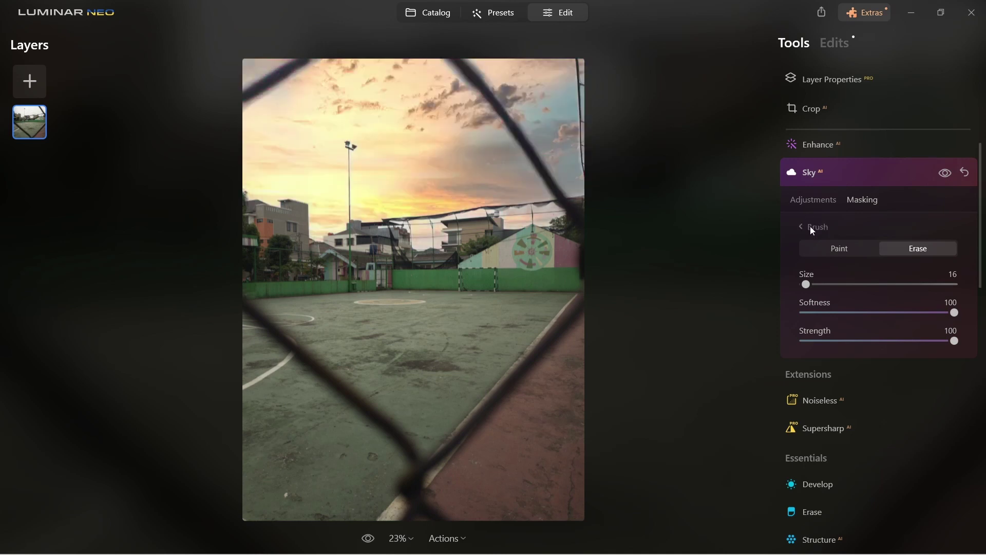
left_click(814, 200)
left_click(368, 539)
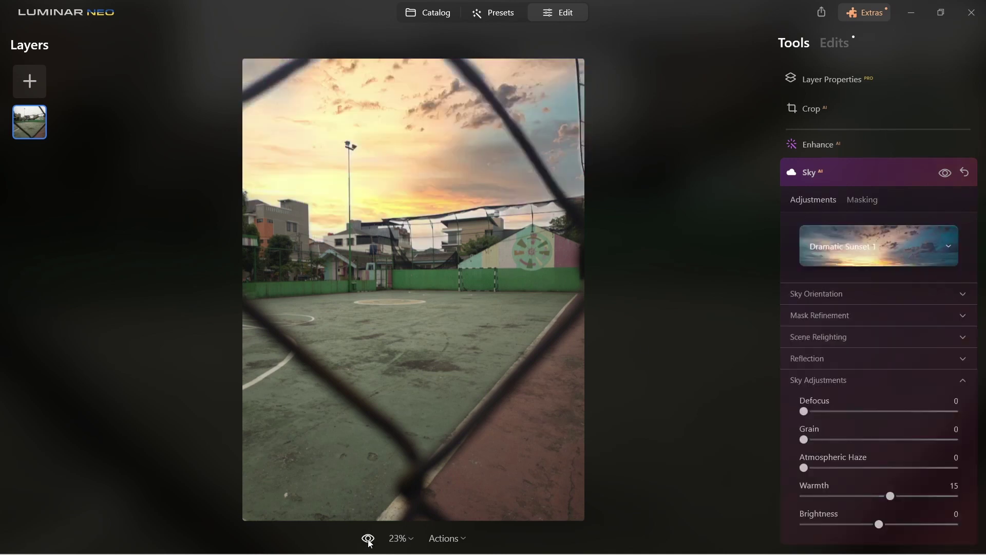
left_click(813, 172)
Set Enhance AI Accent to 35 and Sky Enhancer to 20, comparing before and after
left_click(822, 149)
left_click_drag(805, 243, 841, 242)
left_click(947, 176)
left_click(948, 177)
left_click_drag(857, 245, 858, 245)
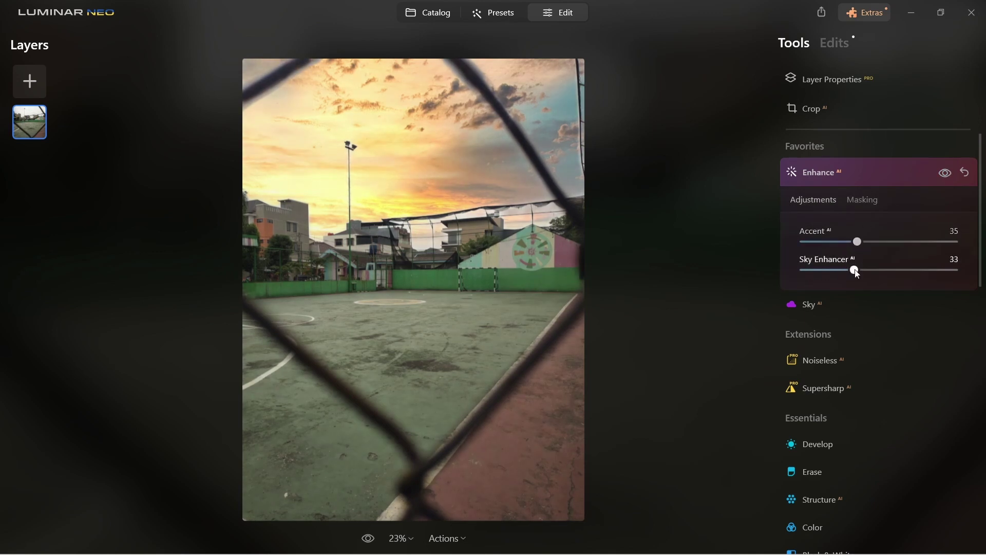
left_click(946, 173)
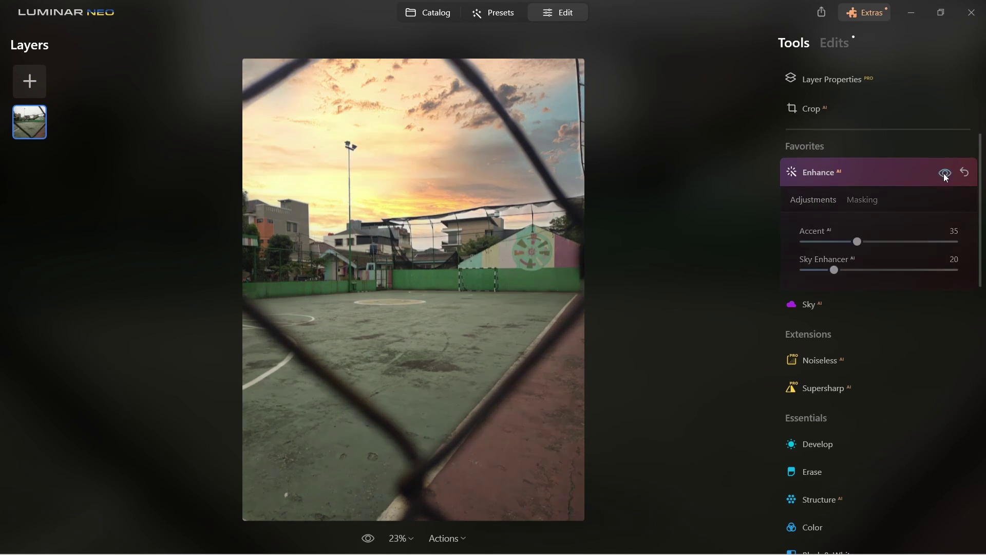
scroll(851, 369, "down", 3)
scroll(847, 362, "down", 6)
scroll(848, 362, "down", 1)
scroll(847, 363, "down", 1)
Tint the shadows in Toning at saturation 25, hue 303
left_click(826, 323)
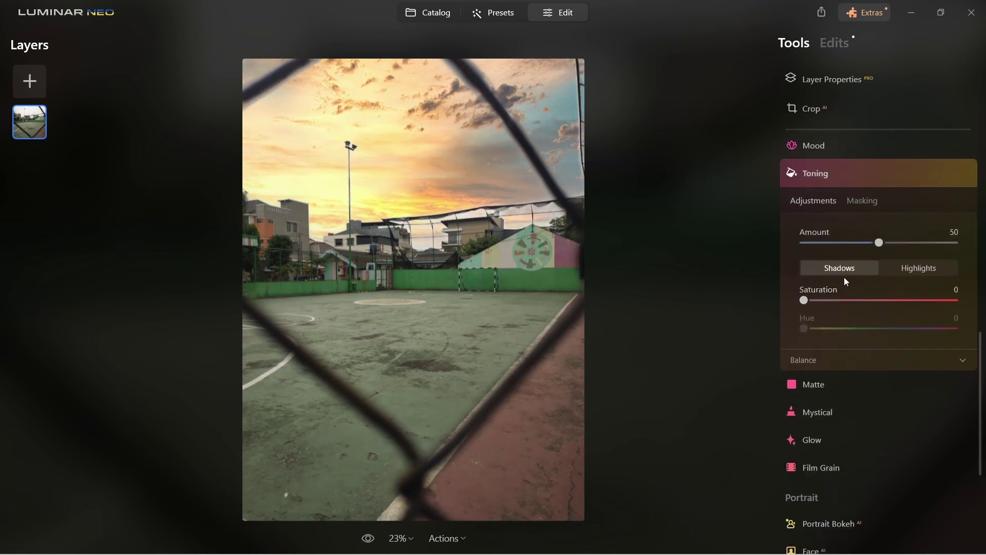
left_click_drag(805, 301, 836, 302)
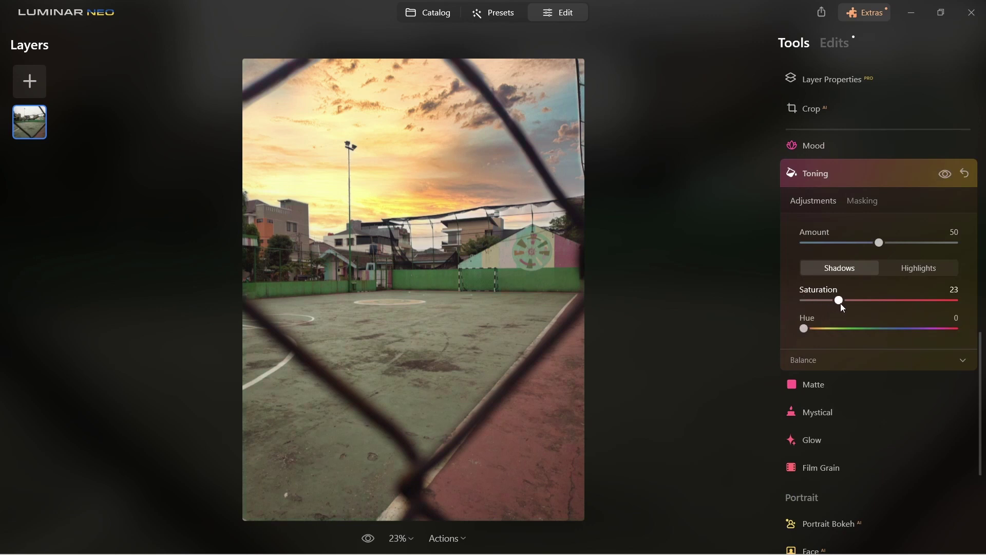
left_click_drag(810, 330, 928, 330)
Give the highlights a warm tint at saturation 25, hue 25
left_click(889, 272)
left_click_drag(805, 301, 842, 302)
left_click_drag(804, 330, 816, 331)
left_click(944, 177)
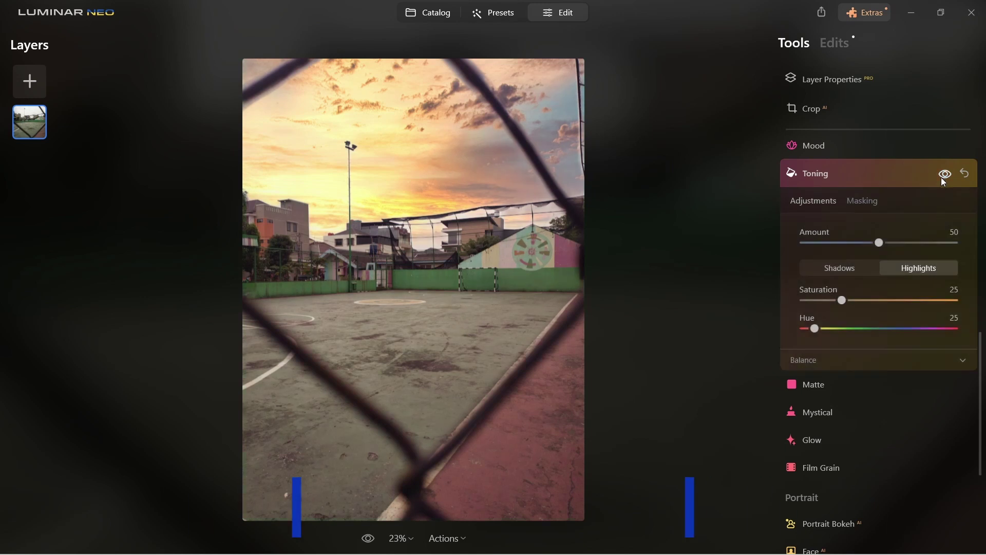
scroll(867, 242, "up", 2)
left_click(822, 223)
left_click(834, 283)
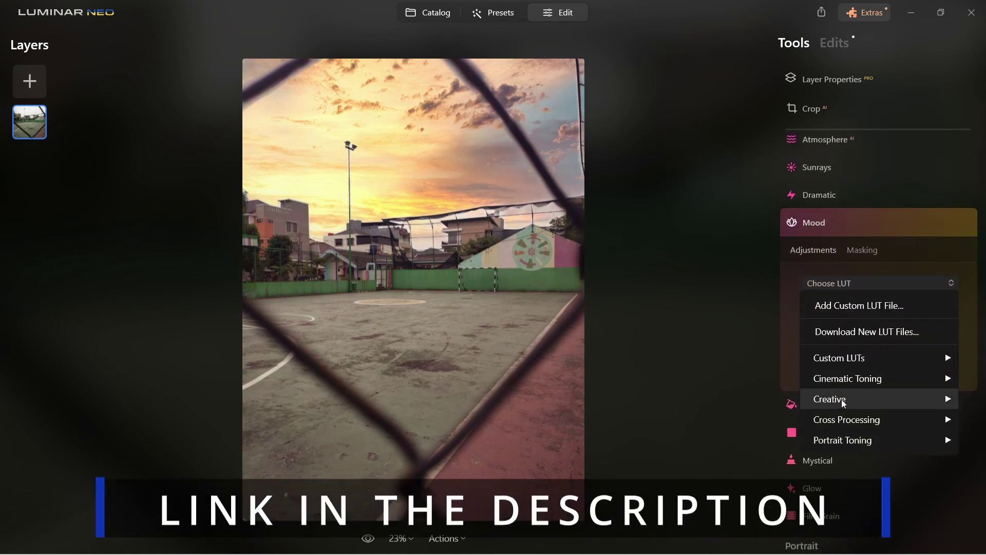
Apply the Creative 1990 LUT with saturation 21 and contrast -49
mouse_move(830, 399)
left_click(741, 88)
mouse_move(879, 371)
left_mouse_down()
mouse_move(898, 372)
mouse_move(852, 343)
left_mouse_up()
left_click(944, 224)
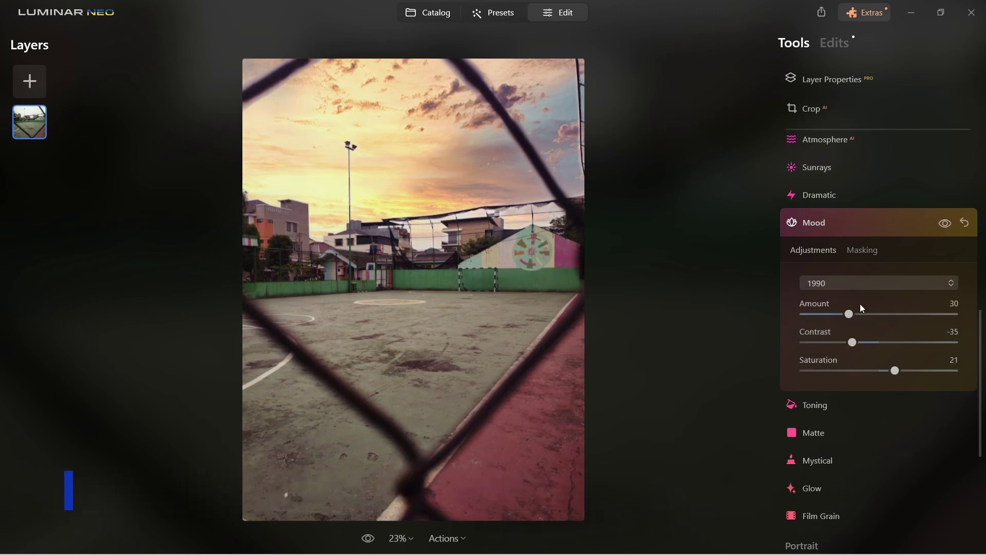
left_click_drag(852, 342, 842, 342)
left_click(947, 225)
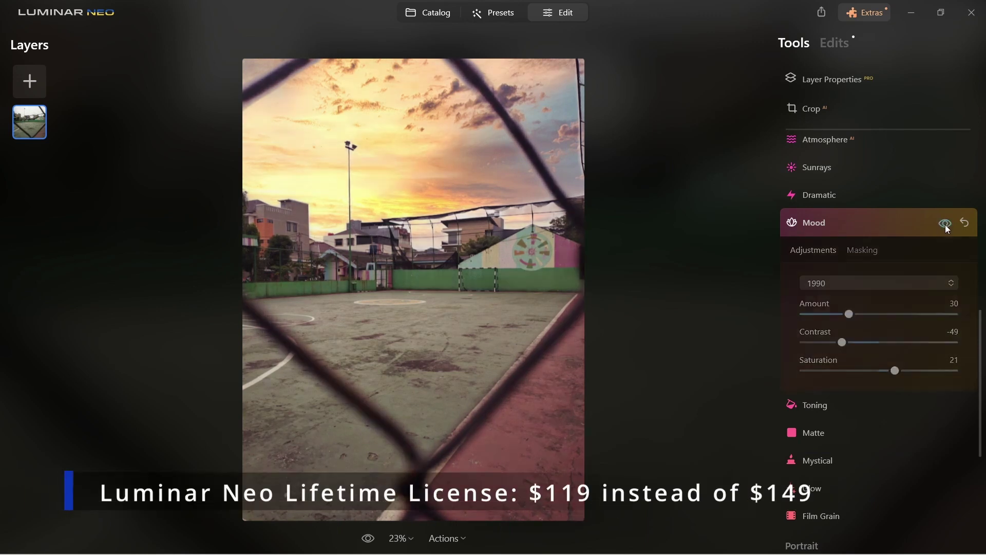
scroll(873, 280, "up", 3)
scroll(873, 282, "up", 3)
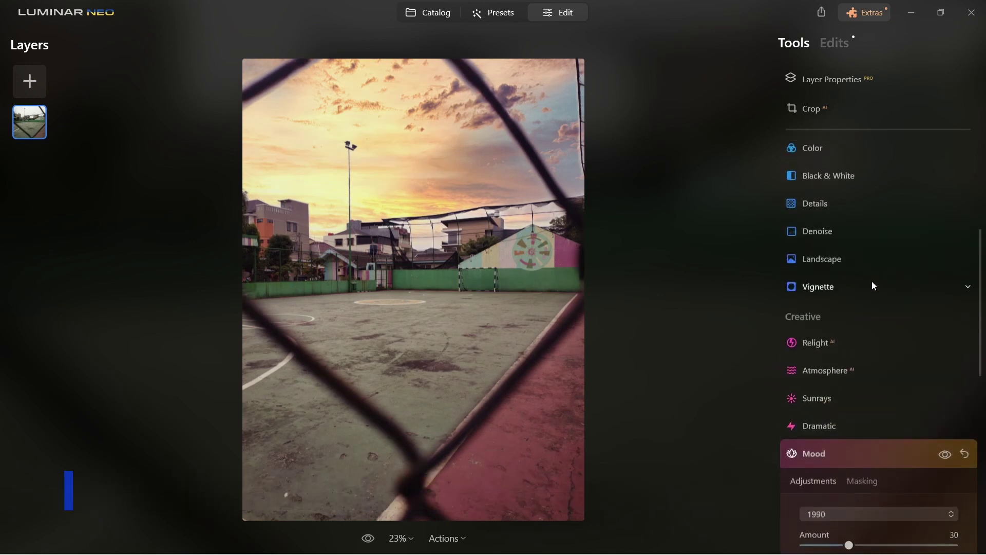
left_click(817, 226)
Raise Vibrance to 37 with Remove Color Cast at 20
left_click_drag(903, 324, 904, 324)
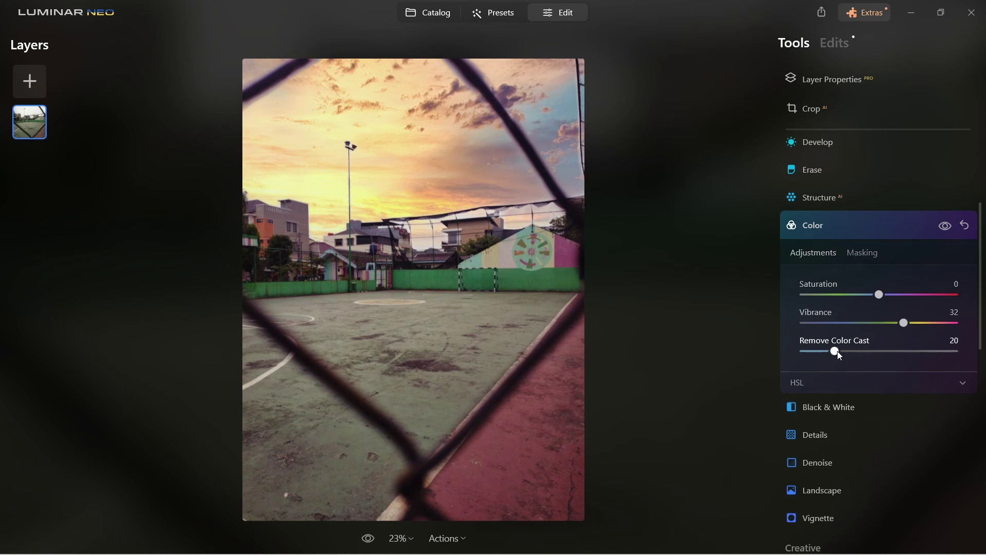
double_click(944, 226)
left_click_drag(904, 323, 913, 327)
left_click(945, 229)
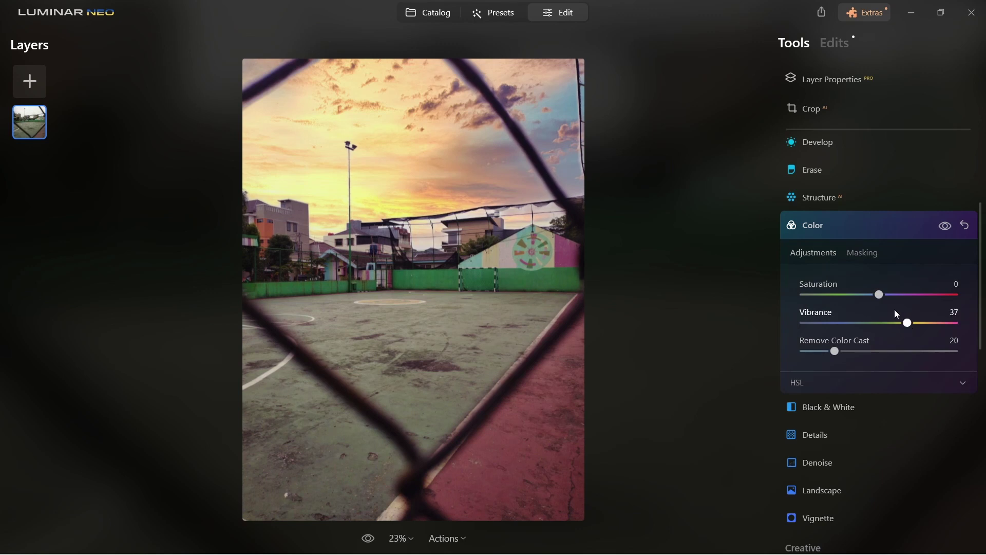
Sharpen the photo to 25 in Details
scroll(873, 329, "down", 2)
left_click(822, 354)
left_click_drag(807, 373, 844, 375)
scroll(843, 375, "up", 2)
Add an S-shaped tone curve with darker shadows and lifted highlights
scroll(818, 295, "up", 3)
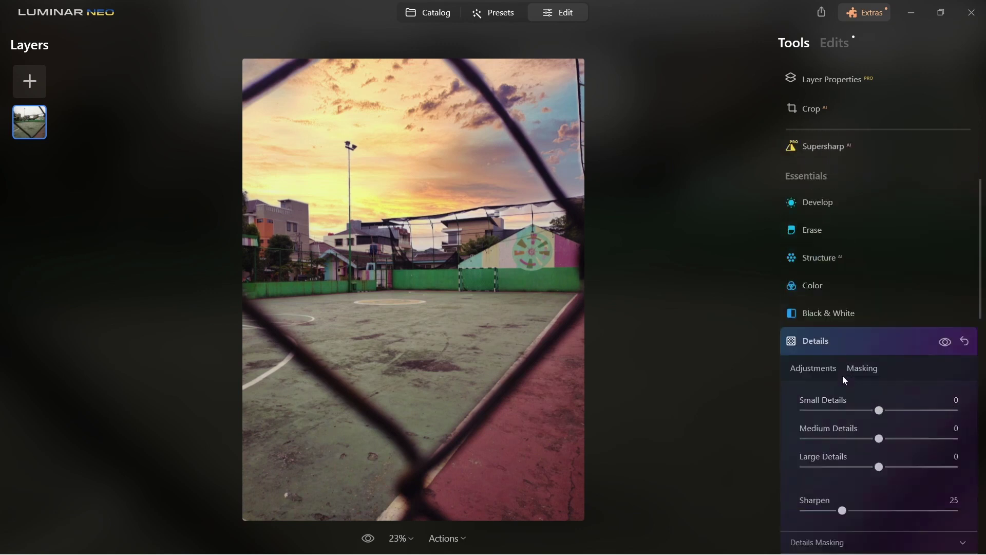
left_click(819, 294)
left_click(814, 333)
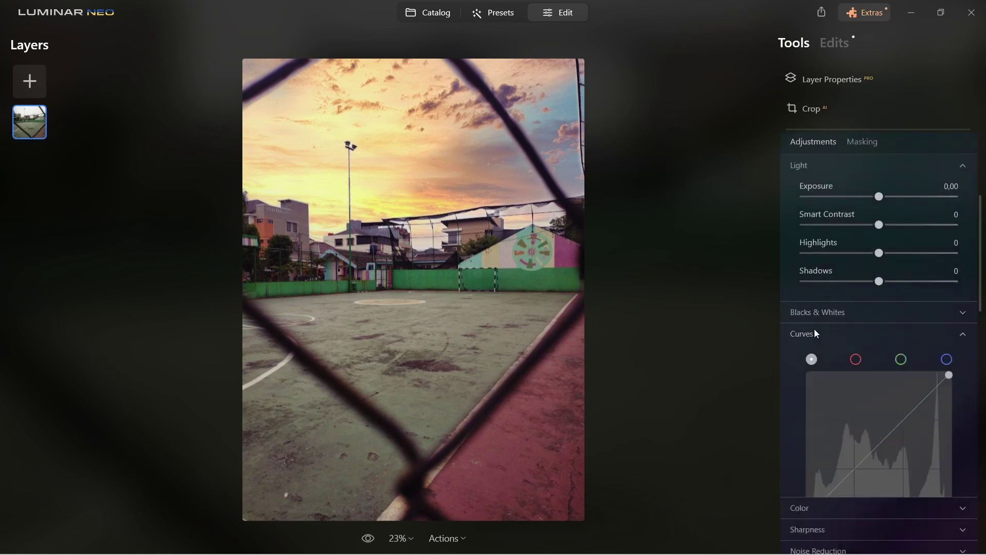
scroll(812, 360, "down", 3)
left_click_drag(808, 412, 806, 405)
left_click_drag(844, 372, 849, 375)
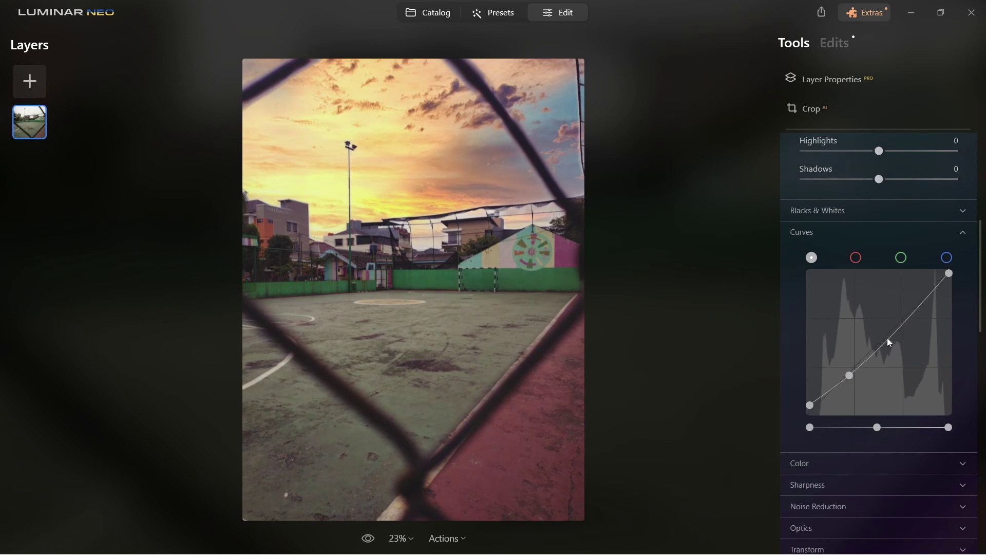
left_click(907, 319)
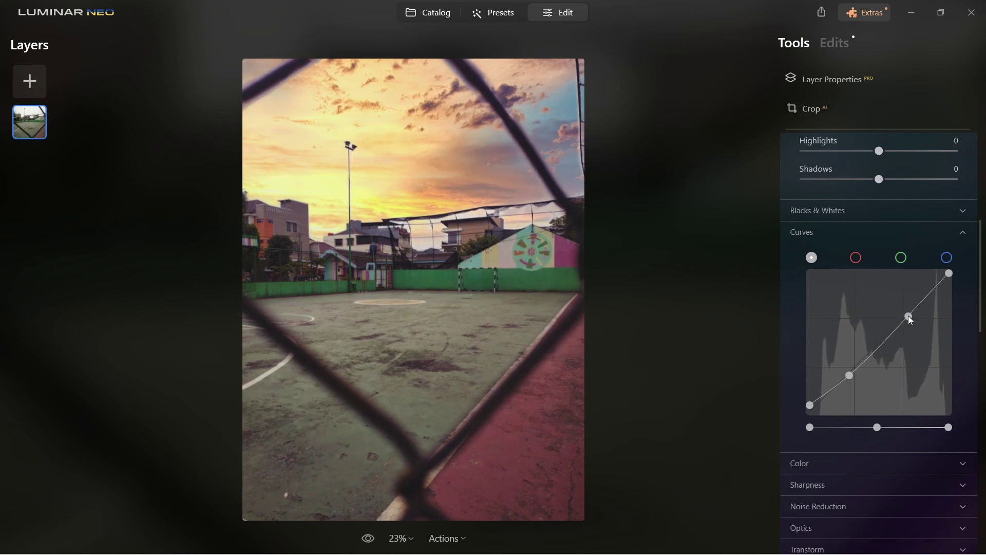
Darken the court photo's edges with a negative Vignette amount
scroll(861, 322, "down", 2)
scroll(861, 322, "down", 5)
scroll(861, 323, "down", 2)
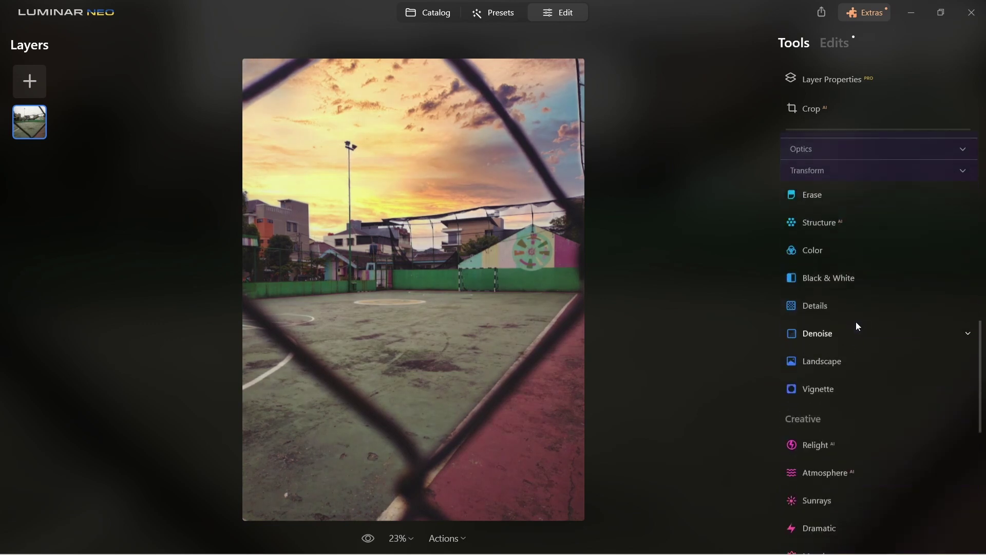
left_click(825, 381)
scroll(863, 360, "down", 2)
left_click_drag(876, 336, 832, 339)
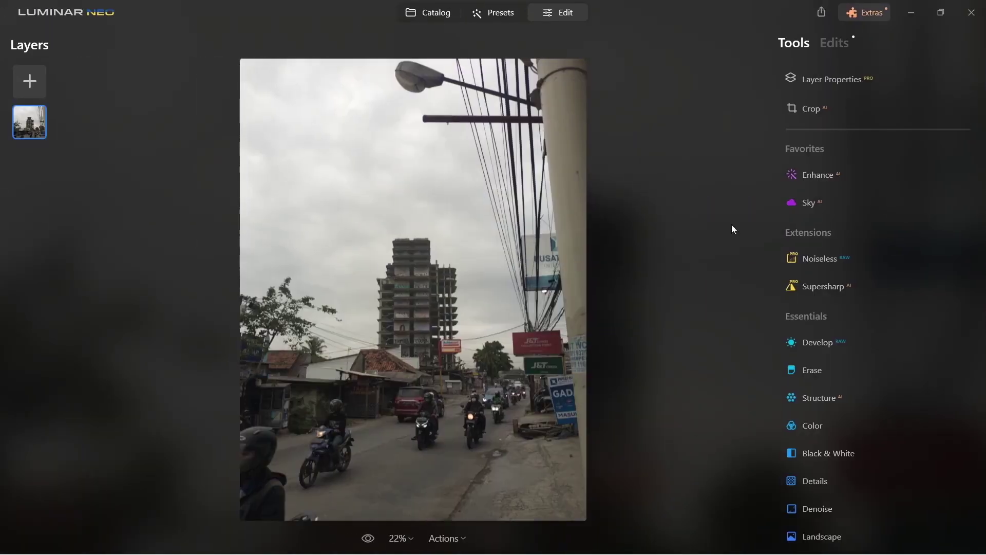
Crop the street photo to a free-ratio 2000 × 3013 frame around the tower and motorbikes
left_click(812, 108)
left_click(829, 163)
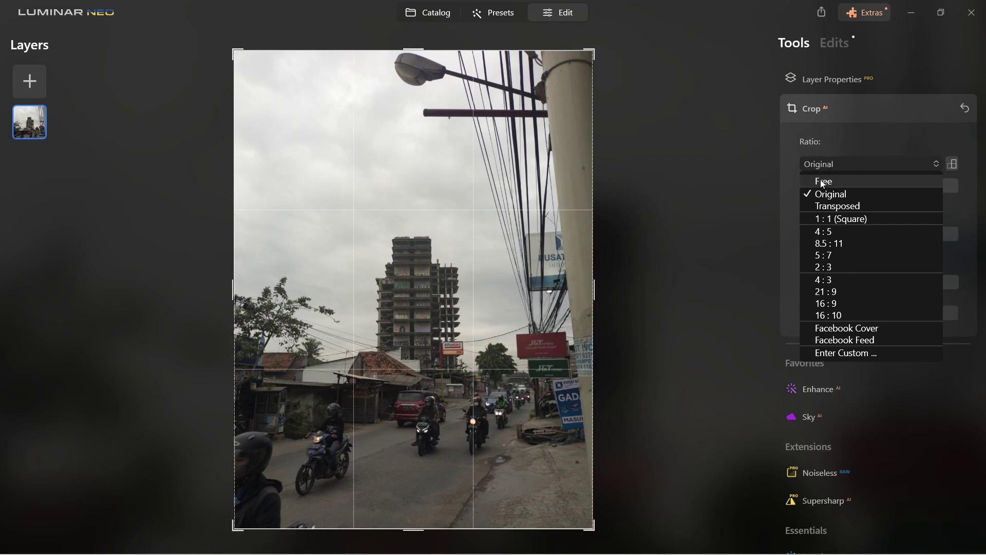
left_click(824, 182)
left_click_drag(238, 525, 354, 417)
mouse_move(414, 366)
left_mouse_down()
mouse_move(445, 310)
mouse_move(481, 284)
left_mouse_up()
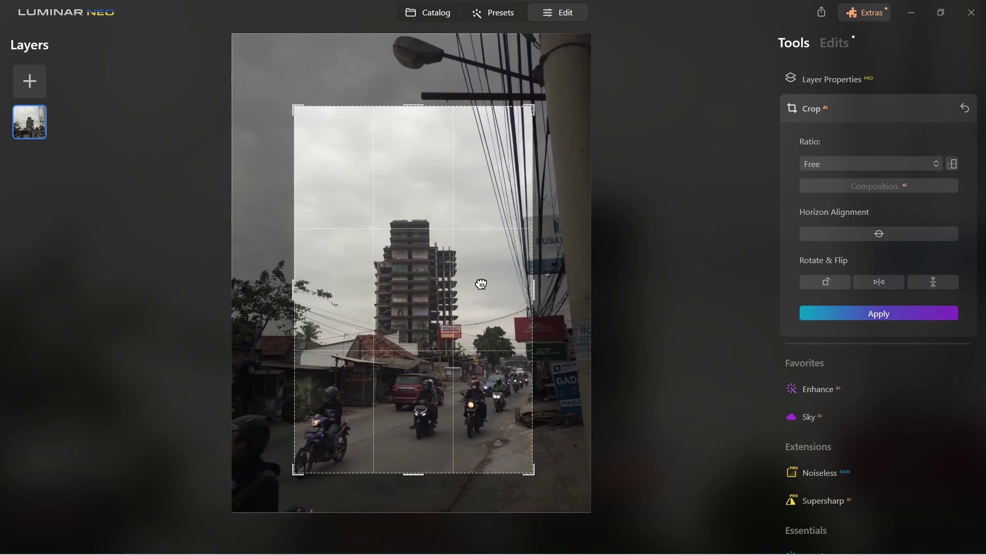
left_click_drag(413, 473, 412, 468)
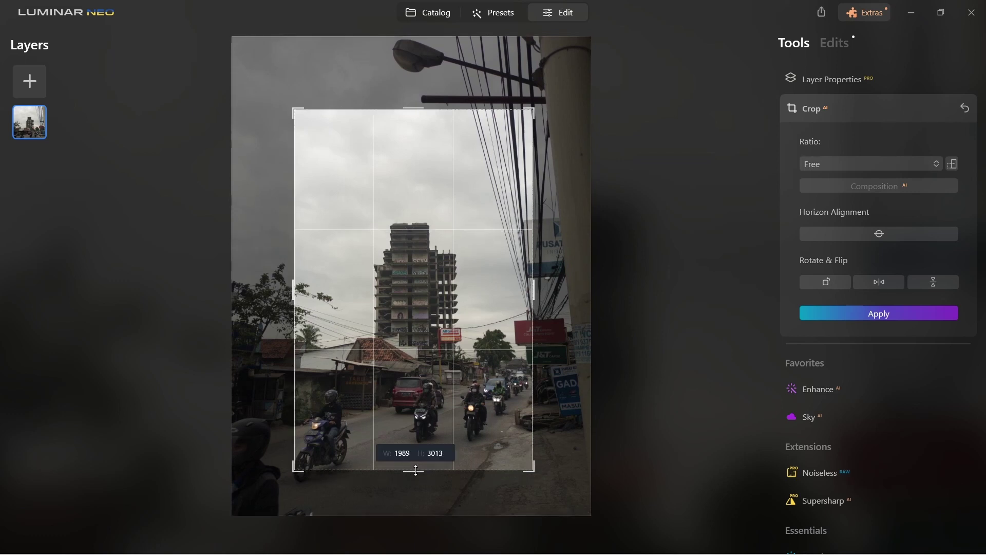
left_click_drag(533, 286, 532, 287)
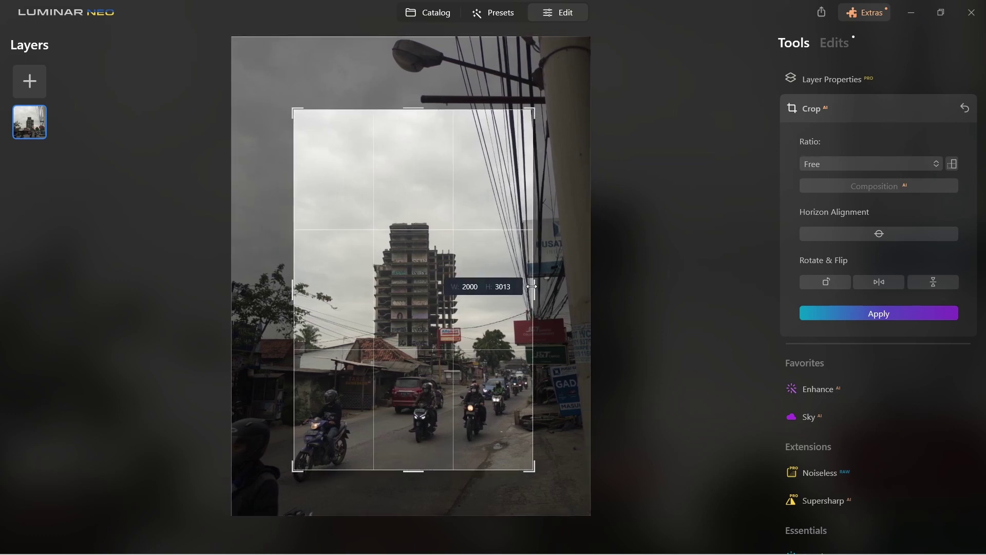
key("Return")
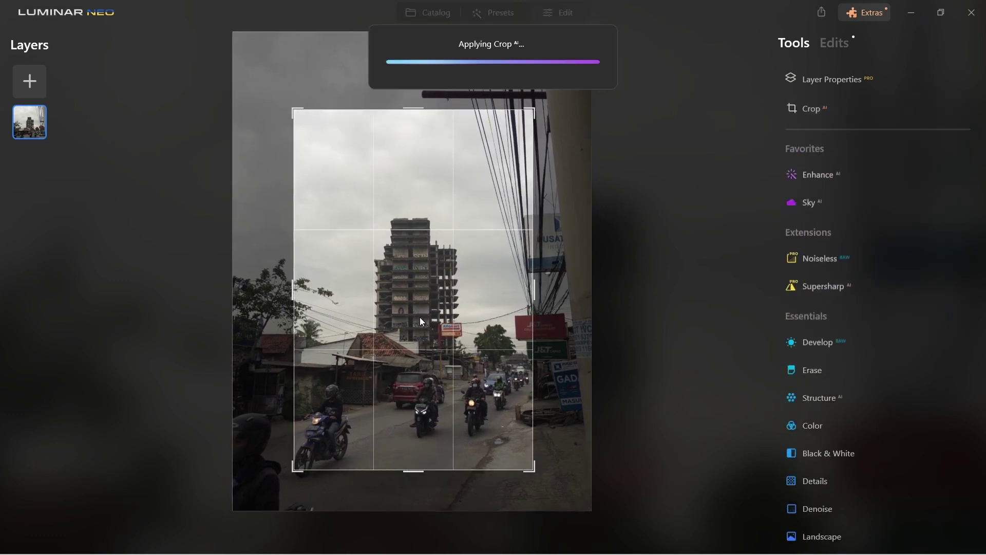
scroll(890, 316, "down", 3)
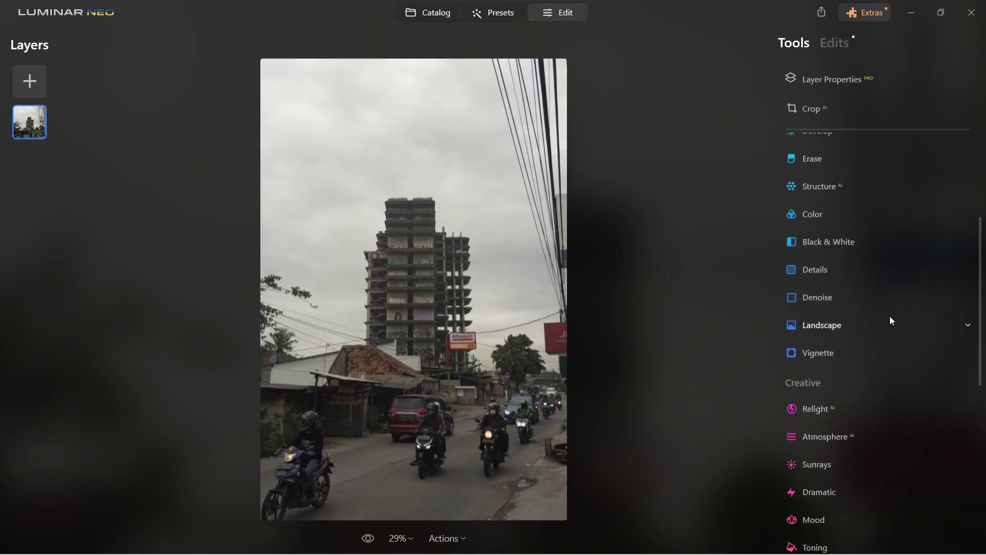
Try several Dramatic Sunset skies and settle on Dramatic Sunset 7
scroll(890, 316, "up", 3)
left_click(820, 209)
left_click(859, 276)
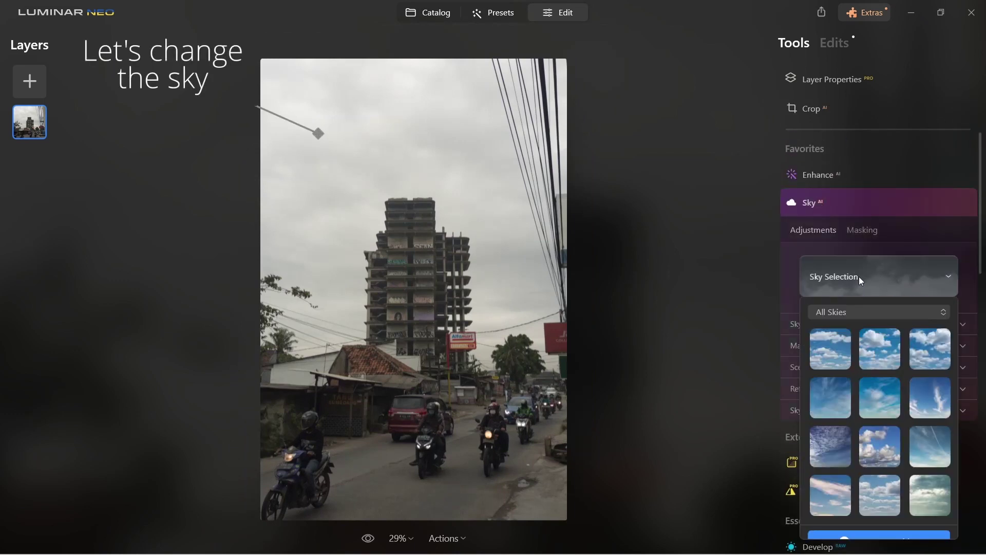
left_click(861, 312)
left_click(862, 144)
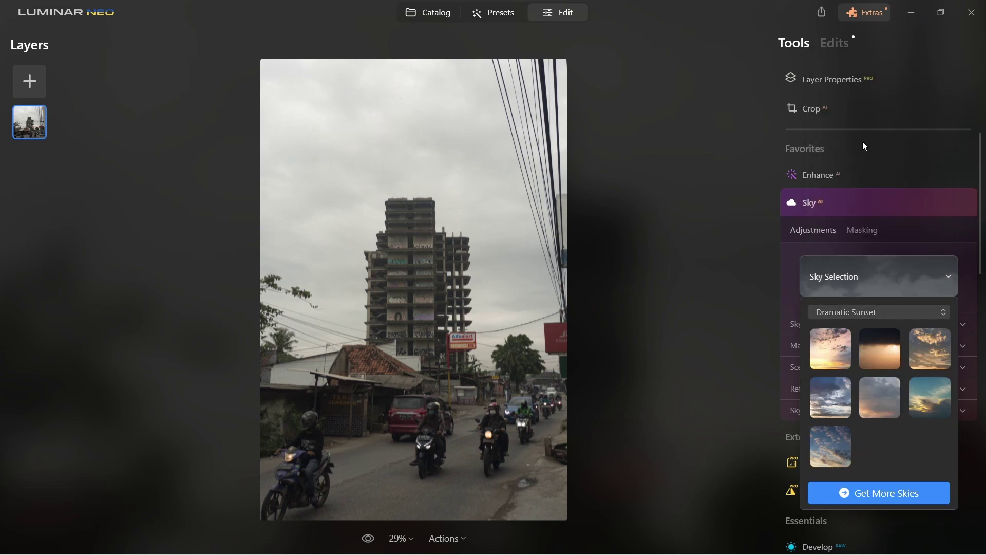
left_click(842, 353)
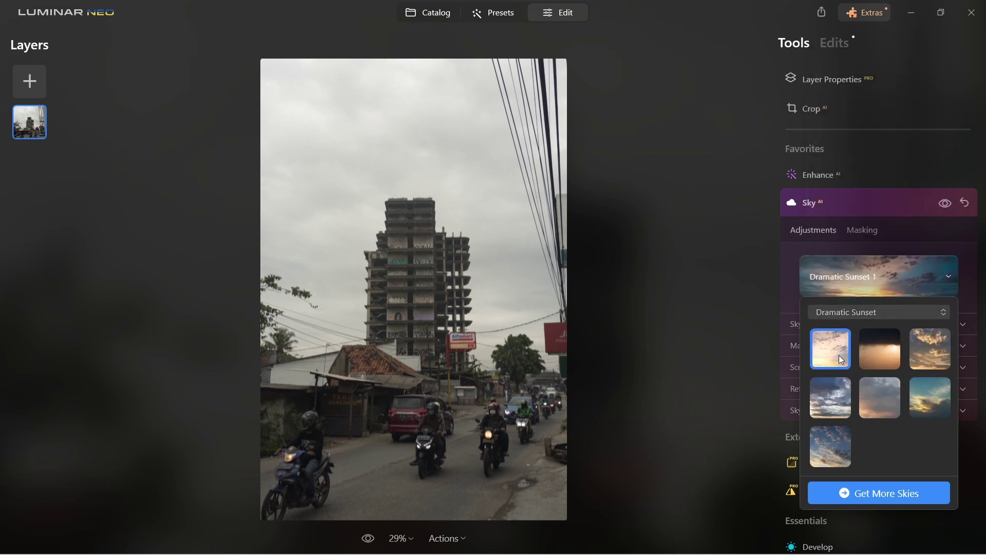
left_click(868, 395)
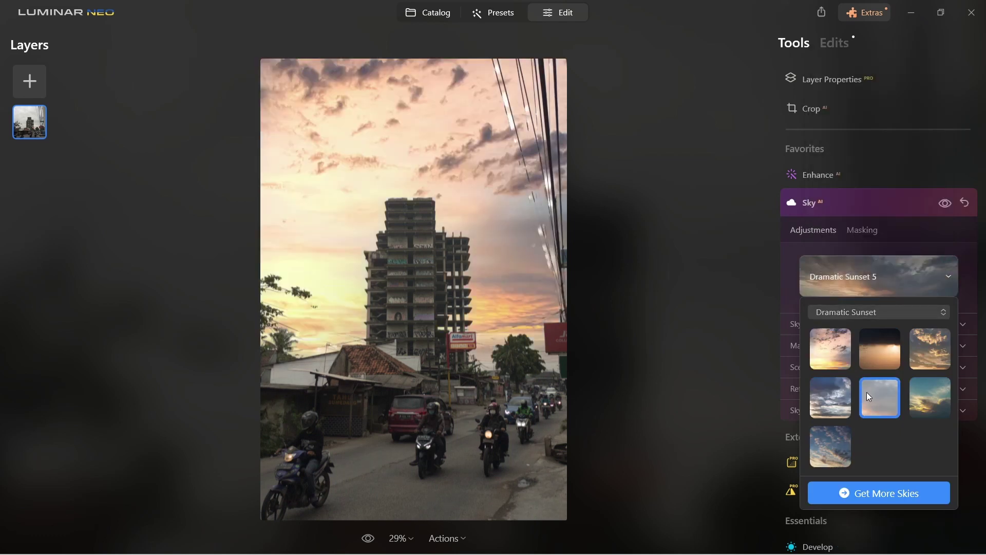
left_click(837, 395)
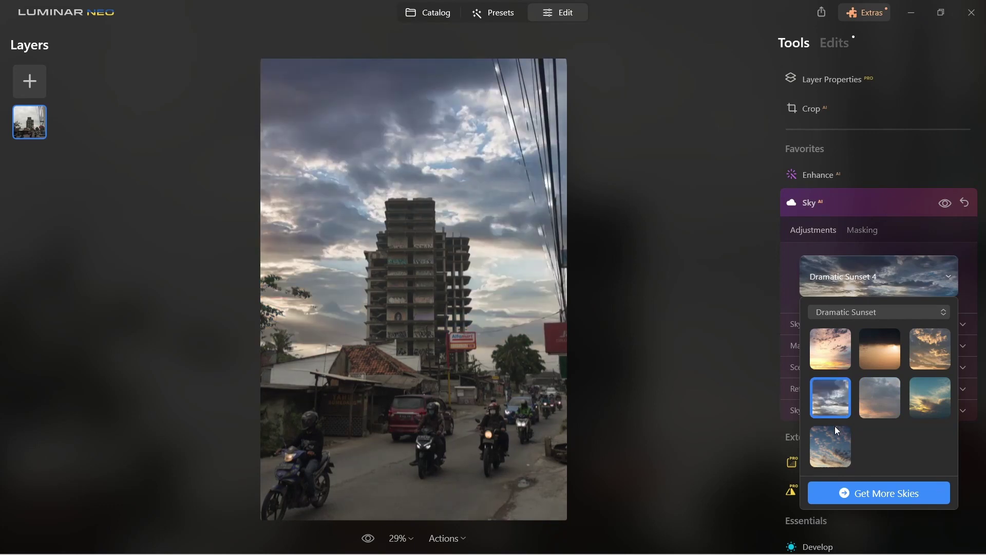
left_click(834, 455)
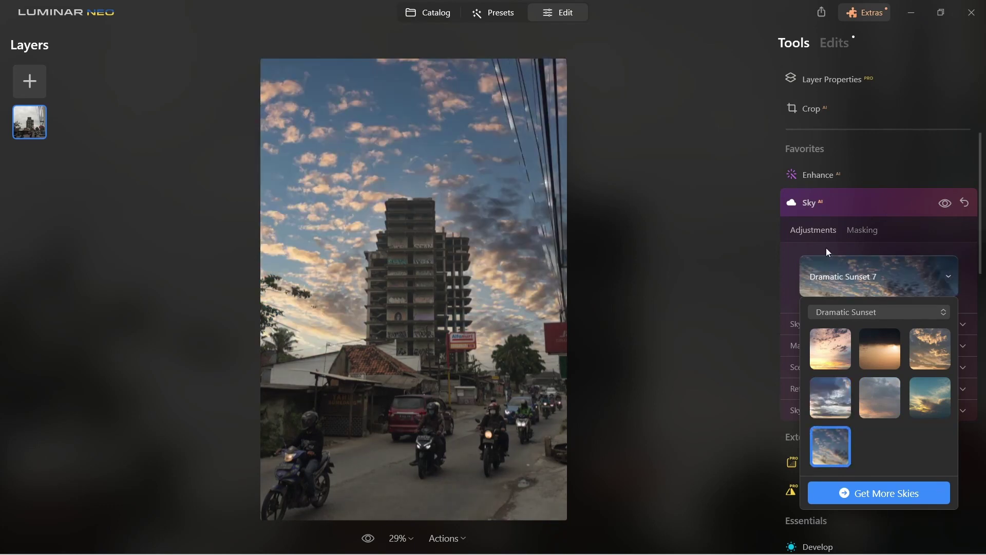
left_click(856, 269)
left_click(812, 200)
left_click(813, 369)
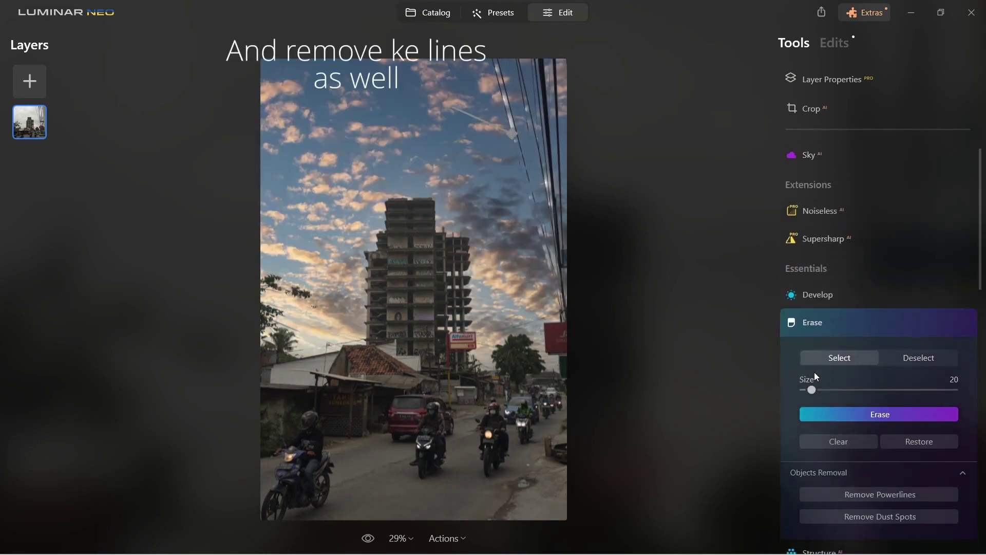
Remove the power lines automatically and erase the first leftover wire trace in the sky
left_click(856, 404)
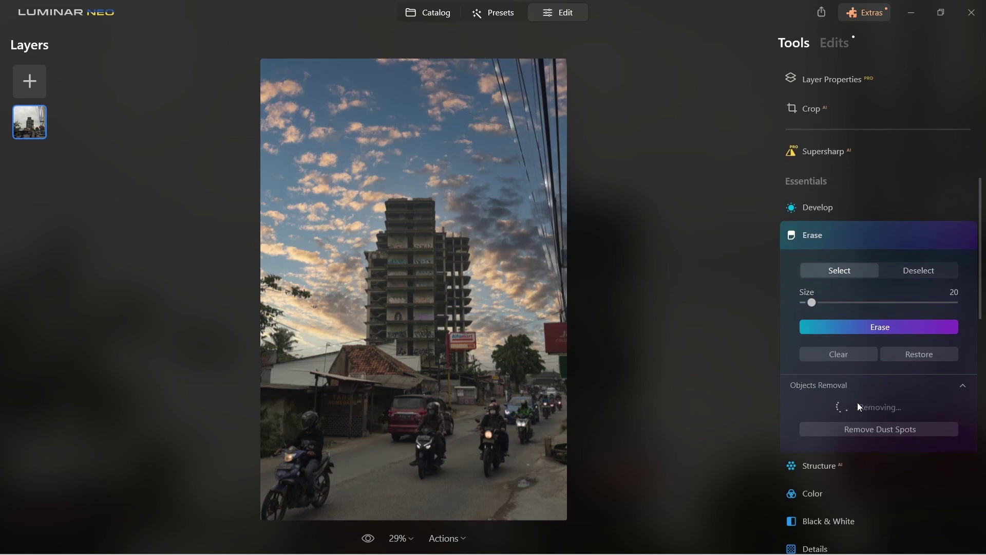
mouse_move(512, 139)
left_mouse_down()
mouse_move(539, 67)
mouse_move(559, 131)
left_mouse_up()
left_click(900, 327)
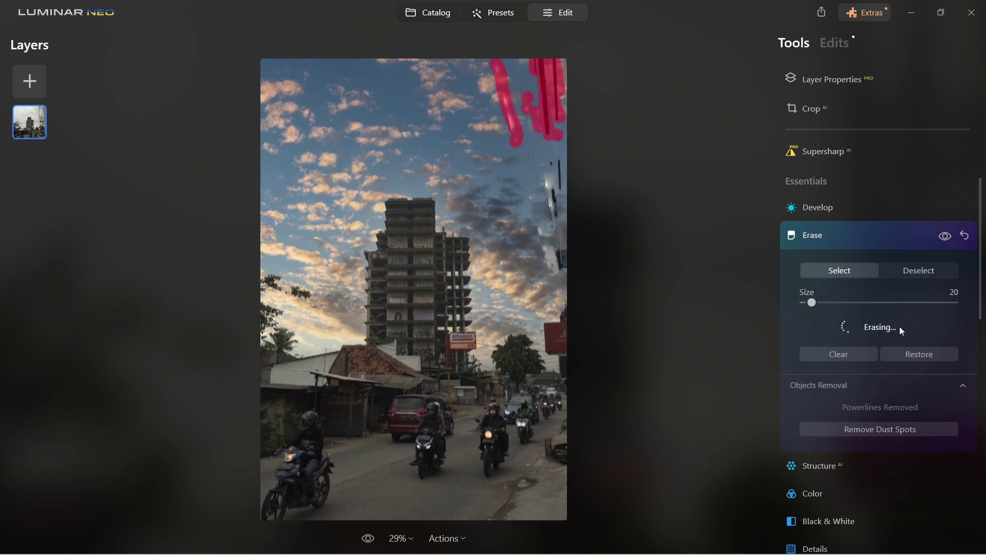
Brush over and erase the wire remnants in the upper-right and right sky
left_click_drag(538, 62, 549, 91)
left_click(556, 107)
left_click_drag(554, 161, 555, 226)
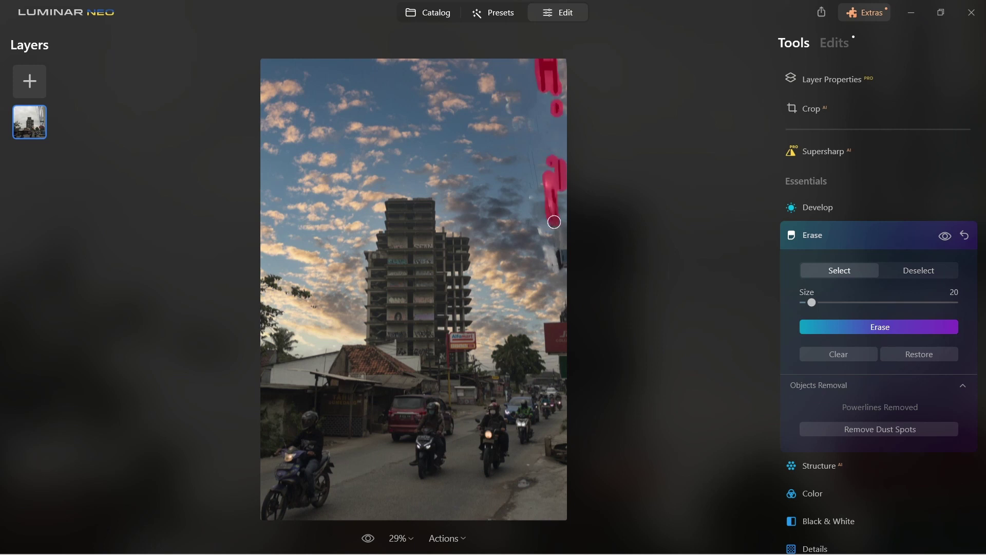
left_click(877, 329)
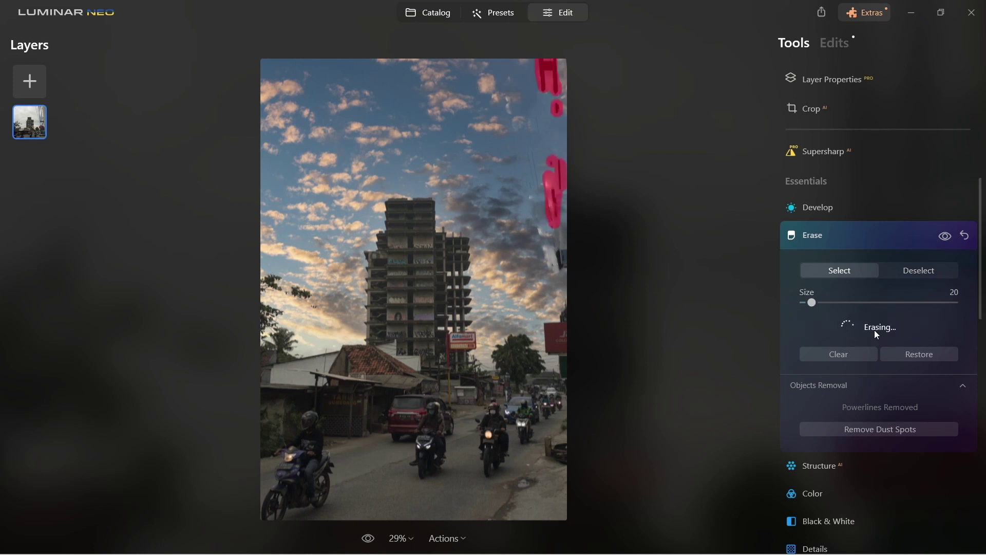
left_click(891, 328)
left_click_drag(542, 60, 546, 95)
left_click(913, 326)
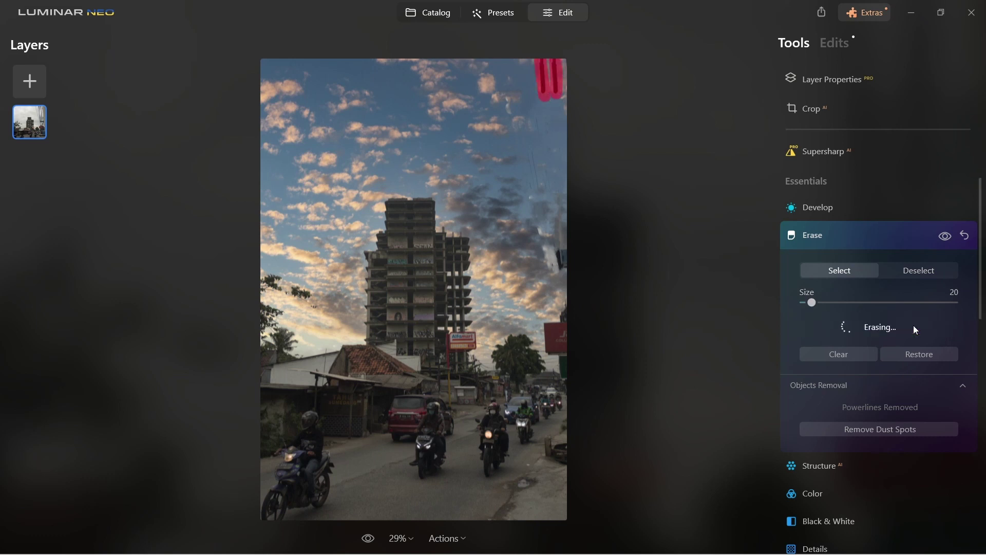
Erase the final wire traces at the top right and elsewhere in the sky
left_click_drag(555, 60, 558, 96)
left_click_drag(570, 256, 568, 268)
left_click_drag(318, 308, 287, 288)
left_click(901, 328)
left_click(824, 234)
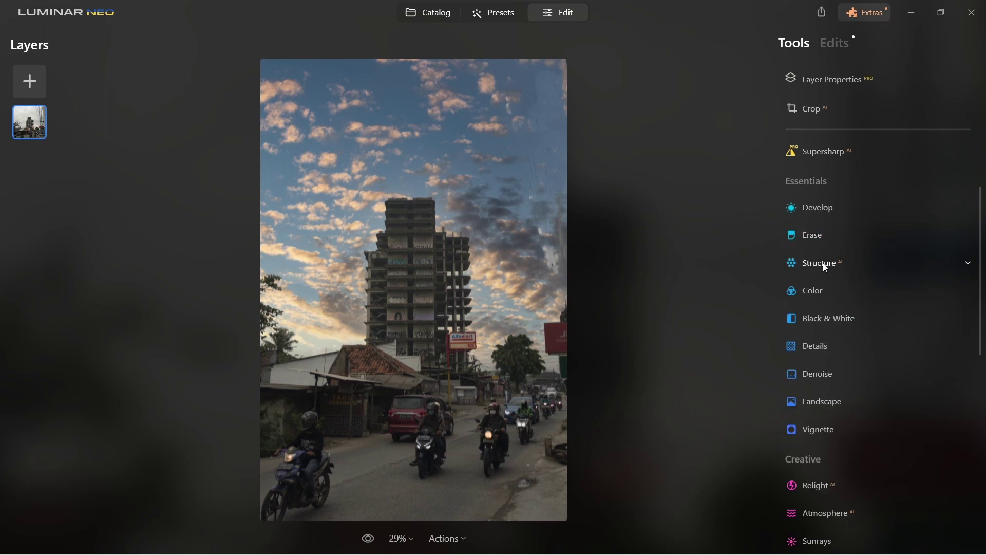
Apply the Cinematic Toning Long Beach LUT in Mood at Amount 40
scroll(824, 263, "down", 2)
scroll(832, 318, "down", 3)
left_click(821, 366)
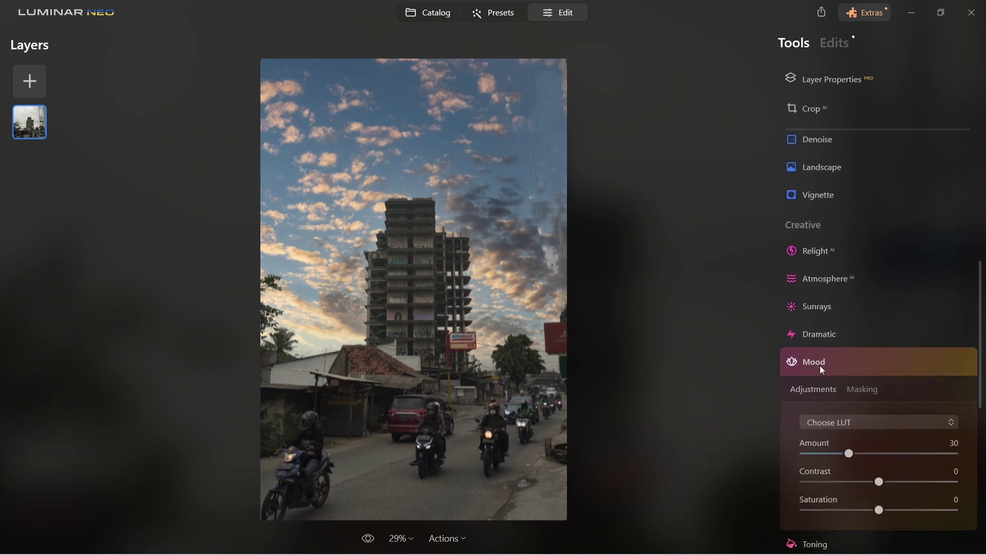
scroll(827, 359, "down", 2)
left_click(840, 344)
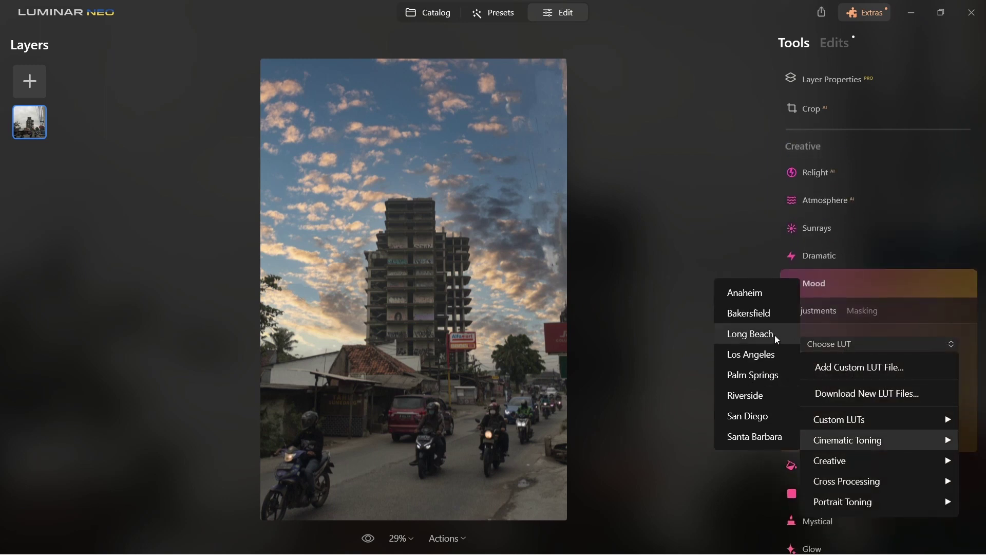
left_click(774, 335)
scroll(825, 325, "down", 3)
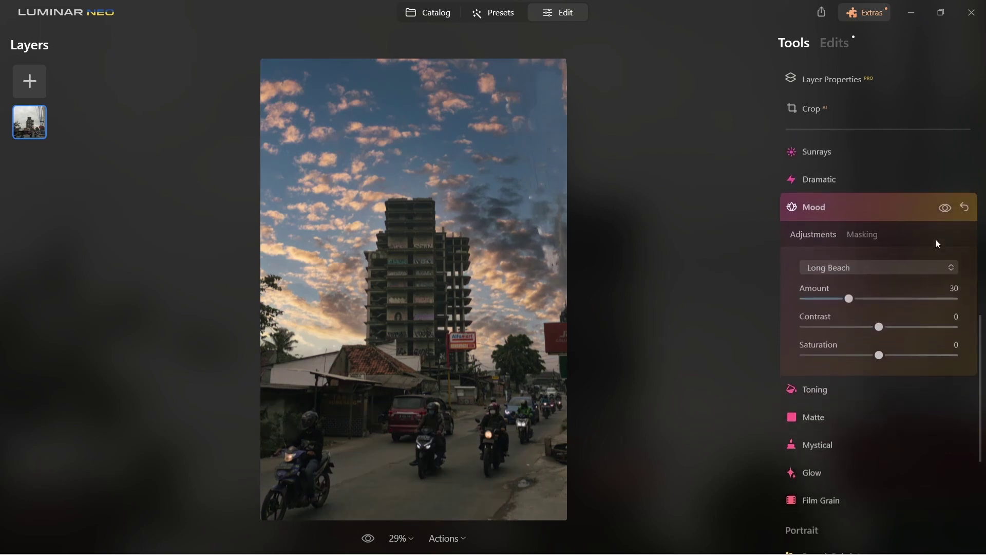
left_click_drag(850, 298, 871, 297)
left_click(944, 211)
left_click(944, 211)
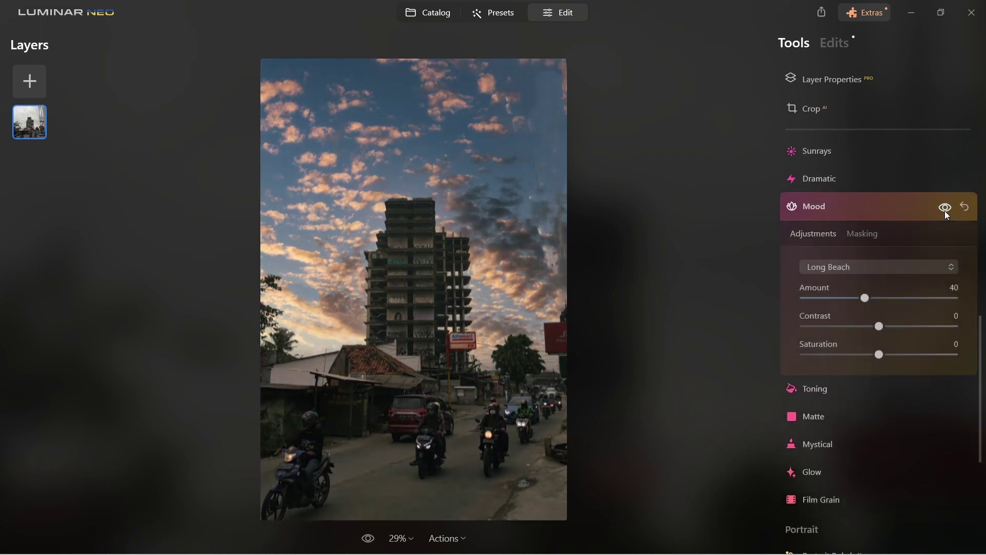
left_click(825, 211)
Give the shadow toning saturation 30 with a shifted hue, then select the highlights
left_click_drag(809, 300, 852, 303)
left_click_drag(806, 330, 851, 301)
left_click(906, 269)
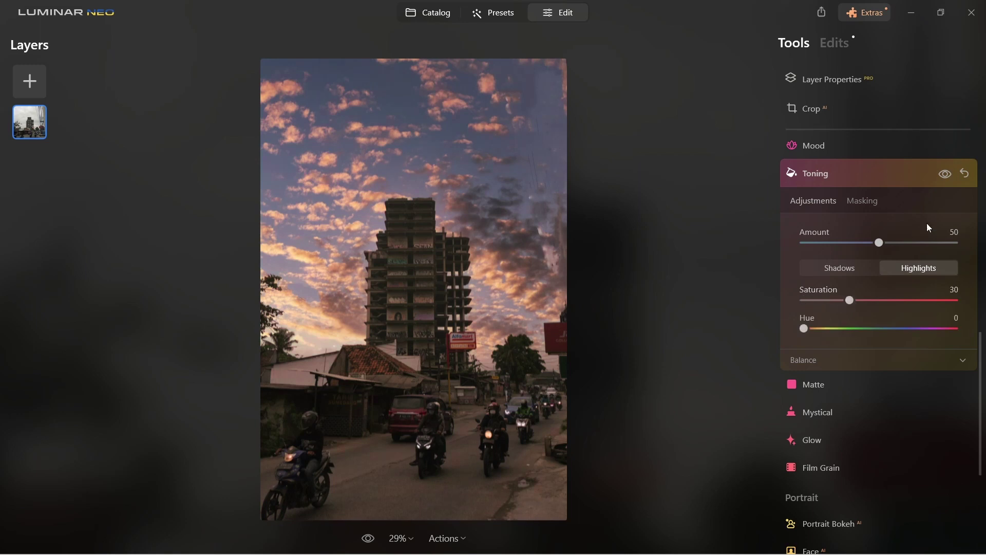
scroll(895, 267, "up", 2)
scroll(877, 258, "up", 3)
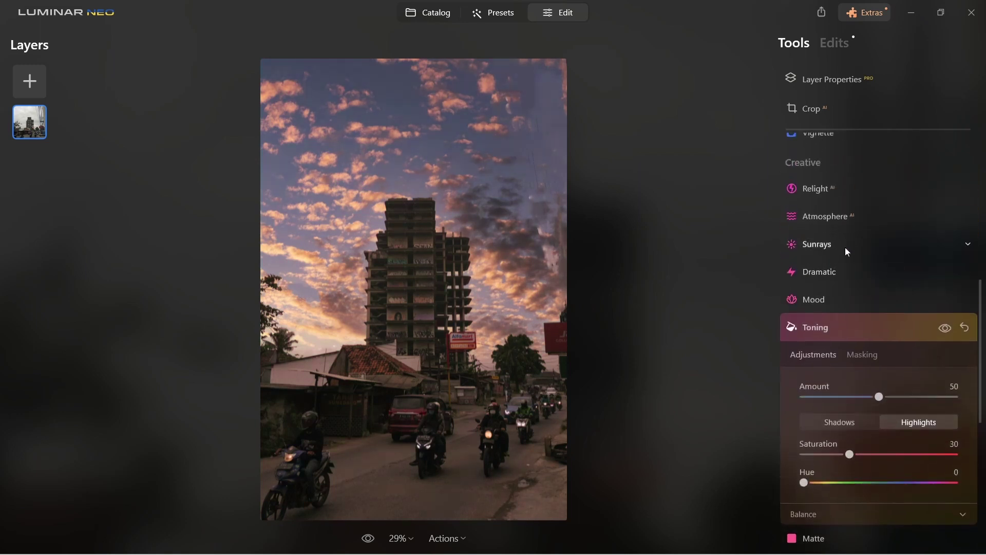
Add Sunrays with the sun centre in the top-left corner, raising penetration and warmth
left_click(828, 241)
left_click_drag(804, 263, 829, 263)
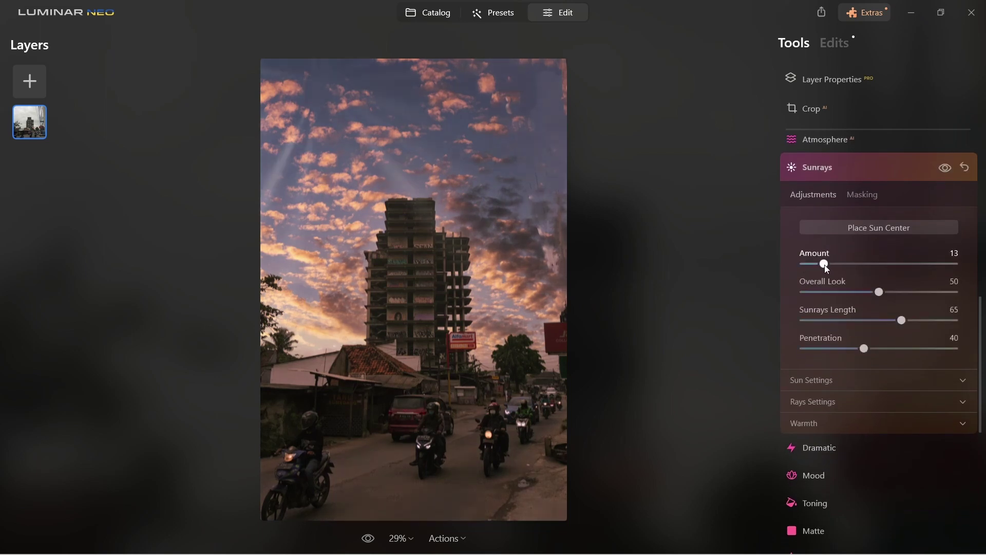
left_click(857, 228)
left_click_drag(346, 144, 259, 73)
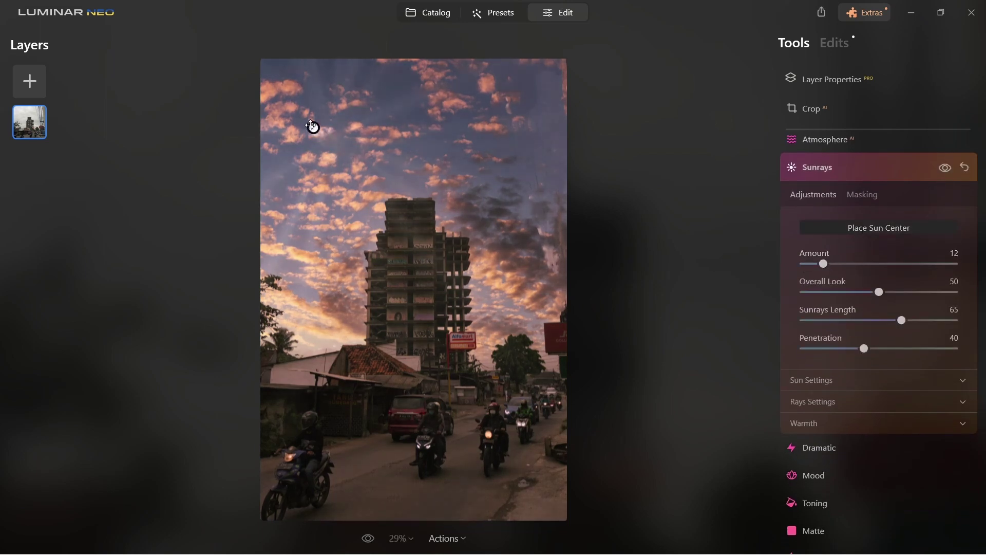
left_click_drag(260, 73, 262, 81)
left_click_drag(867, 350, 884, 352)
left_click(819, 423)
scroll(819, 421, "down", 2)
left_click_drag(866, 407, 890, 410)
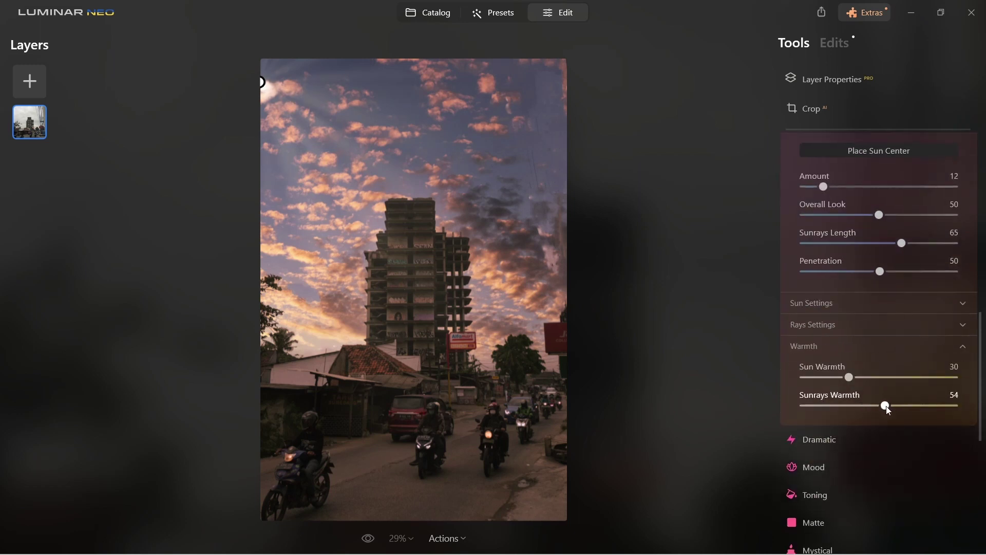
Set the sun rays to Amount 20, Randomize 20 and Length 70
left_click(827, 327)
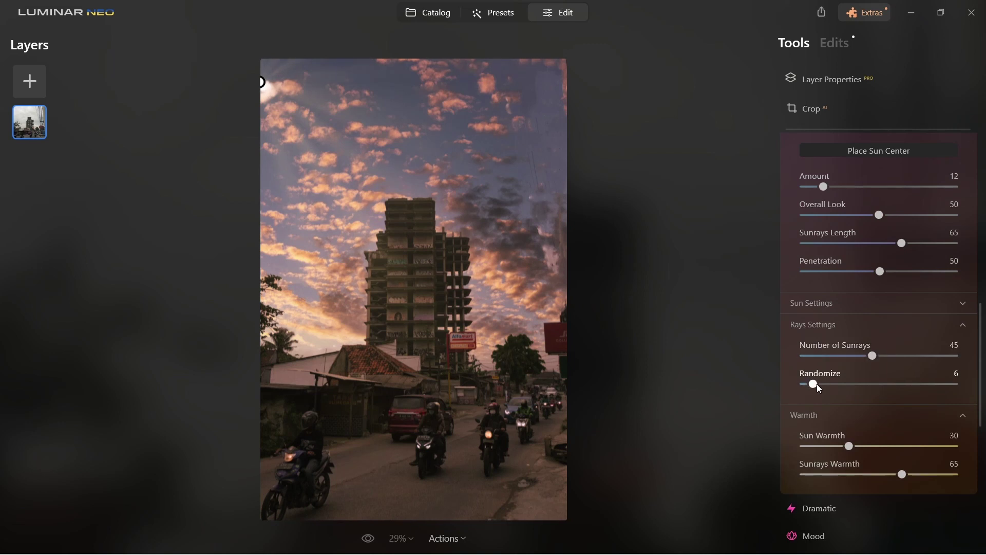
left_click_drag(817, 384, 821, 384)
left_click_drag(832, 386, 831, 386)
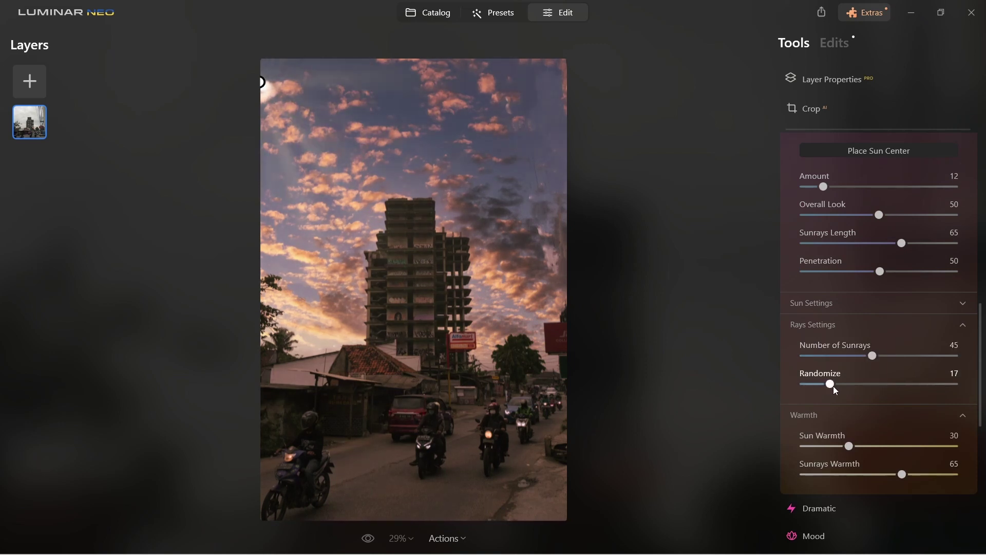
left_click_drag(831, 386, 836, 387)
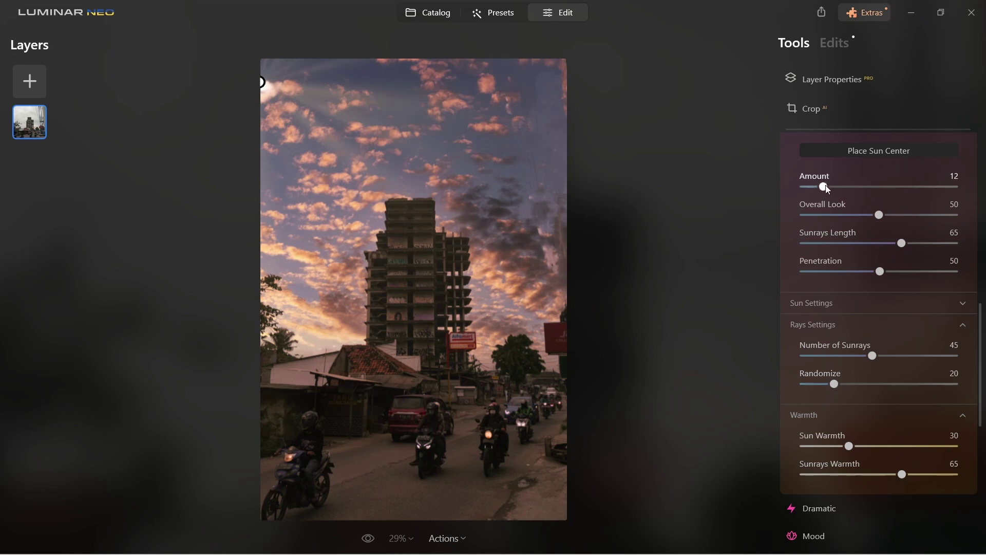
mouse_move(829, 192)
left_mouse_down()
mouse_move(844, 193)
mouse_move(837, 193)
left_mouse_up()
left_click_drag(832, 386, 835, 385)
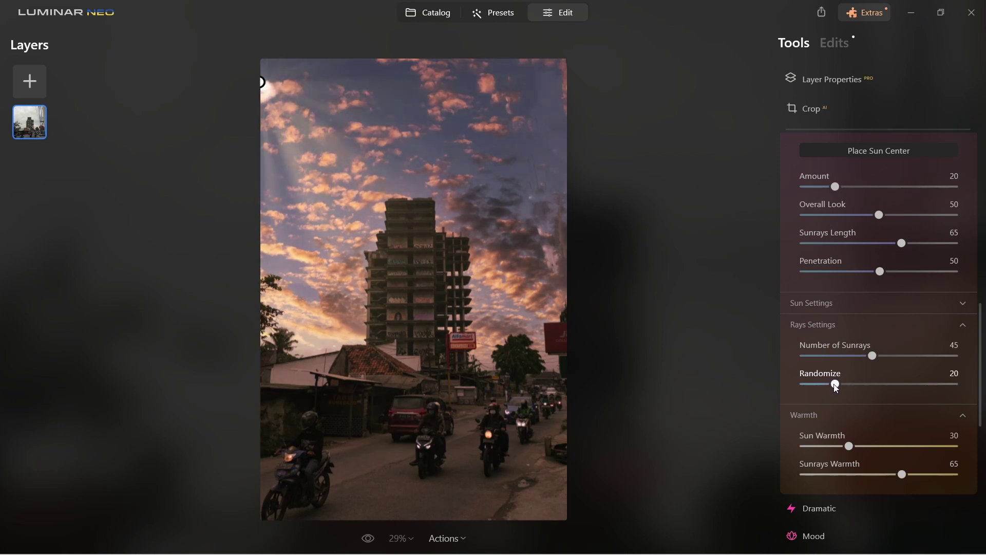
left_click_drag(902, 243, 912, 244)
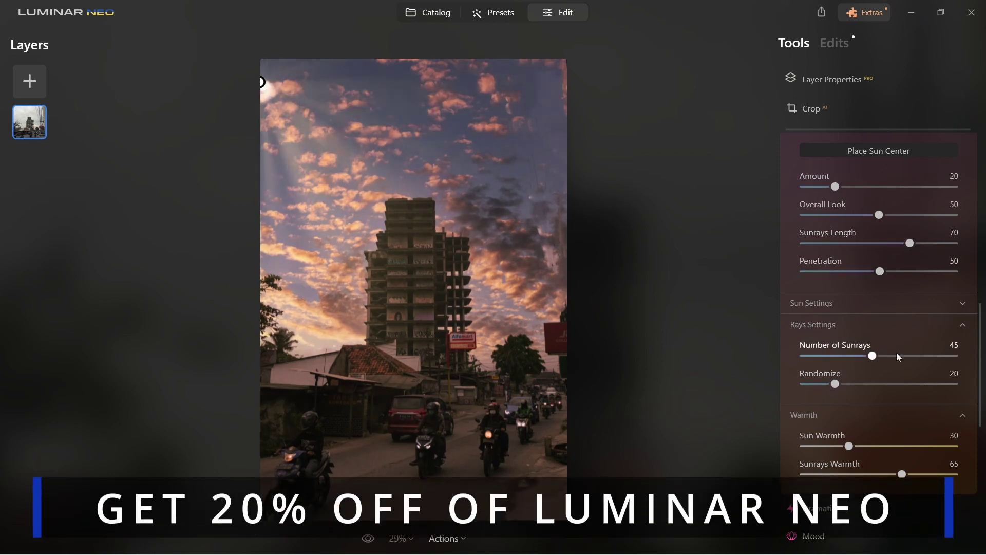
scroll(908, 282, "up", 4)
left_click(837, 321)
Boost the photo's vibrance to 51 and raise its overall saturation
scroll(866, 335, "up", 2)
left_click(822, 303)
left_click_drag(883, 401, 918, 400)
mouse_move(879, 372)
left_mouse_down()
mouse_move(895, 375)
mouse_move(891, 344)
left_mouse_up()
Set Structure to Amount 15 with Boost 10 and sharpen the photo
left_click(822, 276)
left_click_drag(804, 372, 823, 371)
scroll(823, 371, "down", 2)
left_click(820, 386)
left_click(828, 454)
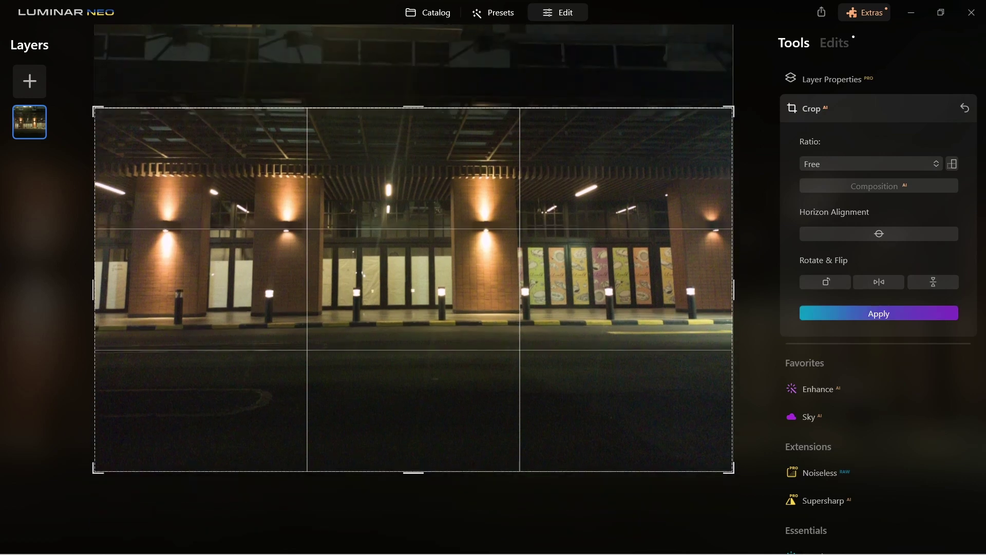
Crop the night facade tighter around the lit arcade, then bring up Mood's LUT list
left_click_drag(688, 314, 433, 487)
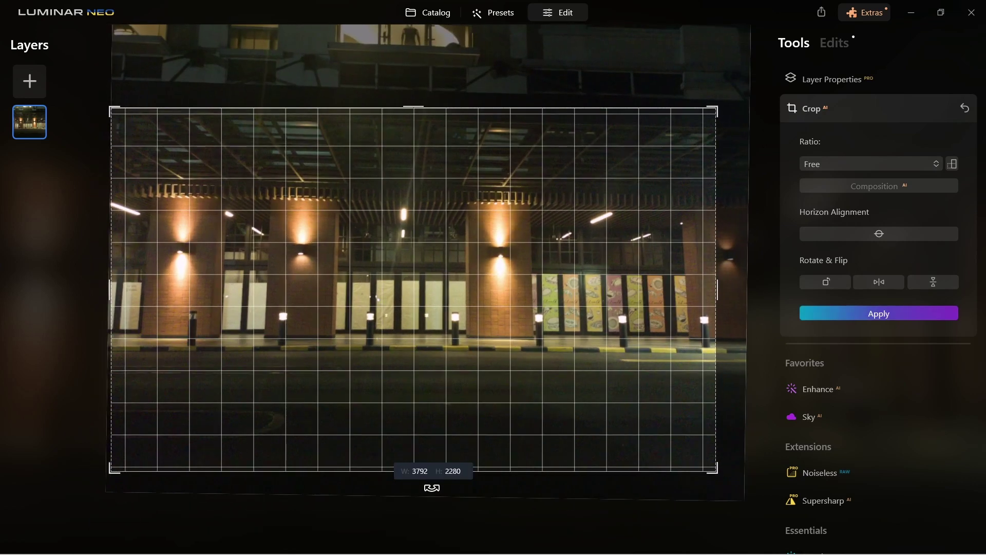
key("Return")
scroll(873, 308, "down", 1)
scroll(874, 308, "down", 6)
left_click(814, 374)
left_click(878, 331)
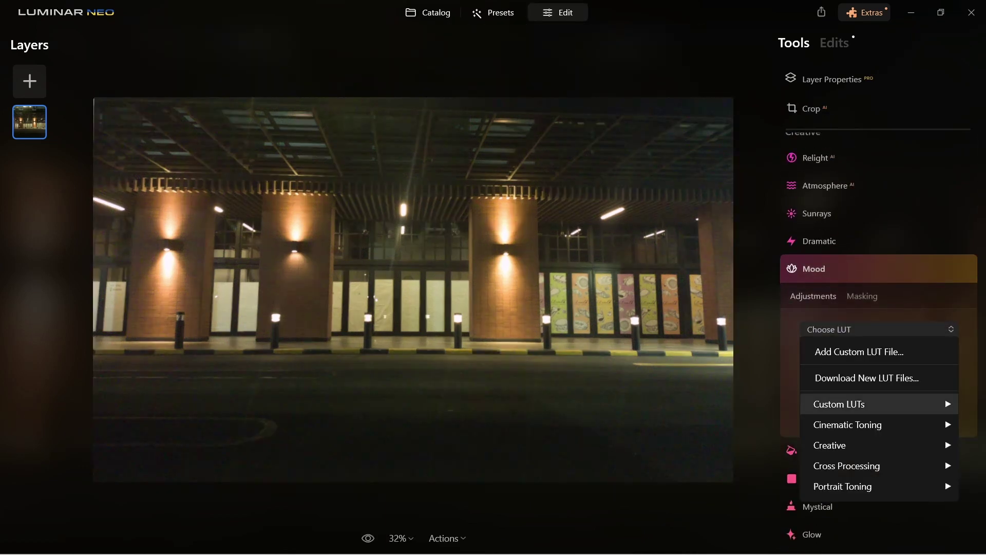
Apply the San Diego LUT and add Dramatic at Amount 25 with Local Contrast 40
left_click(749, 398)
left_click(946, 269)
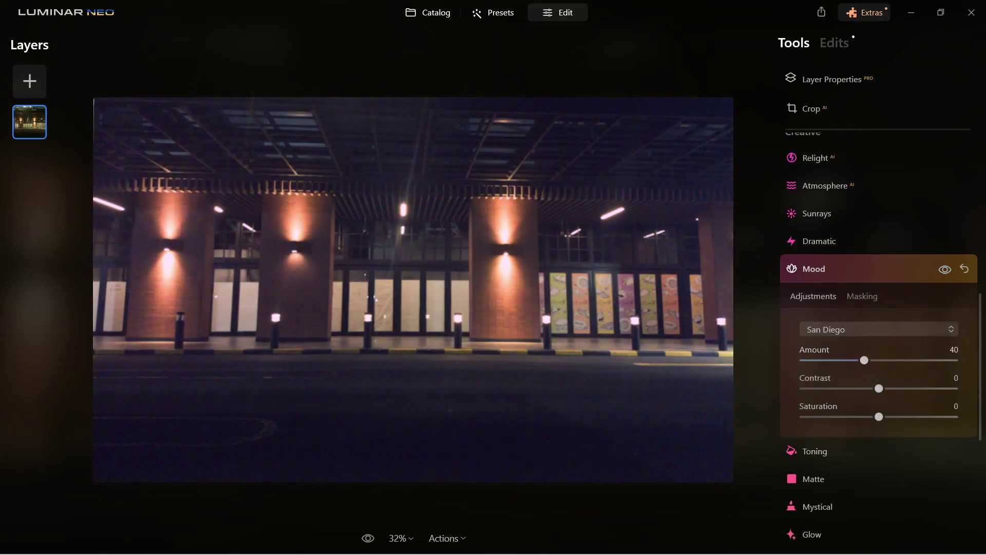
left_click(820, 240)
left_click_drag(804, 310, 839, 310)
left_click_drag(894, 339, 865, 339)
Tint the shadows in Toning at saturation 35 with a low red hue
scroll(865, 338, "down", 1)
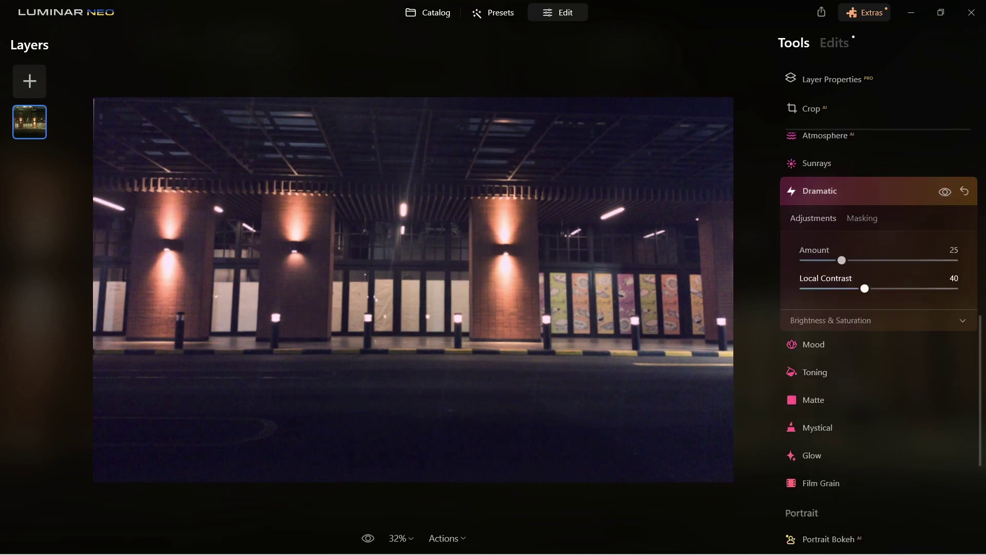
scroll(866, 339, "down", 1)
left_click(865, 343)
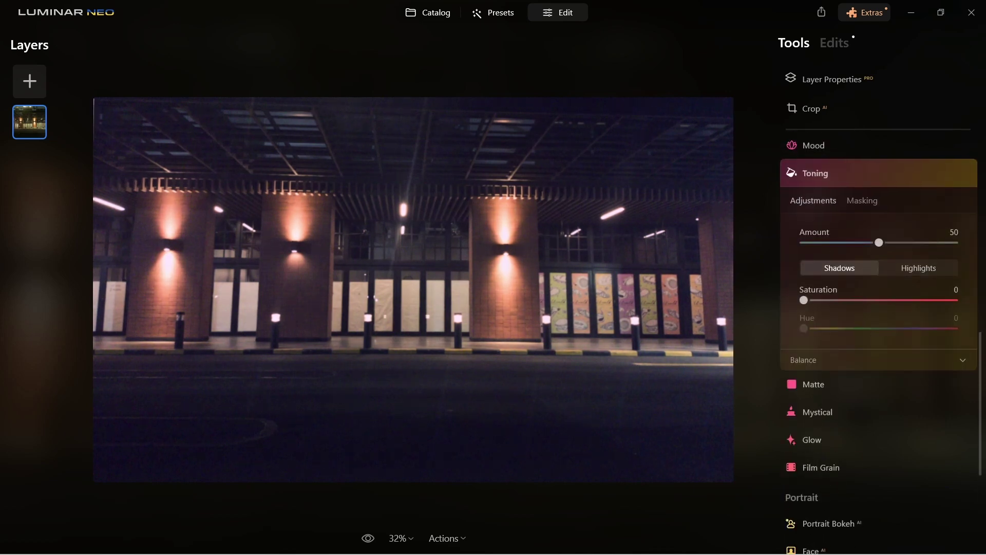
left_click_drag(804, 300, 839, 300)
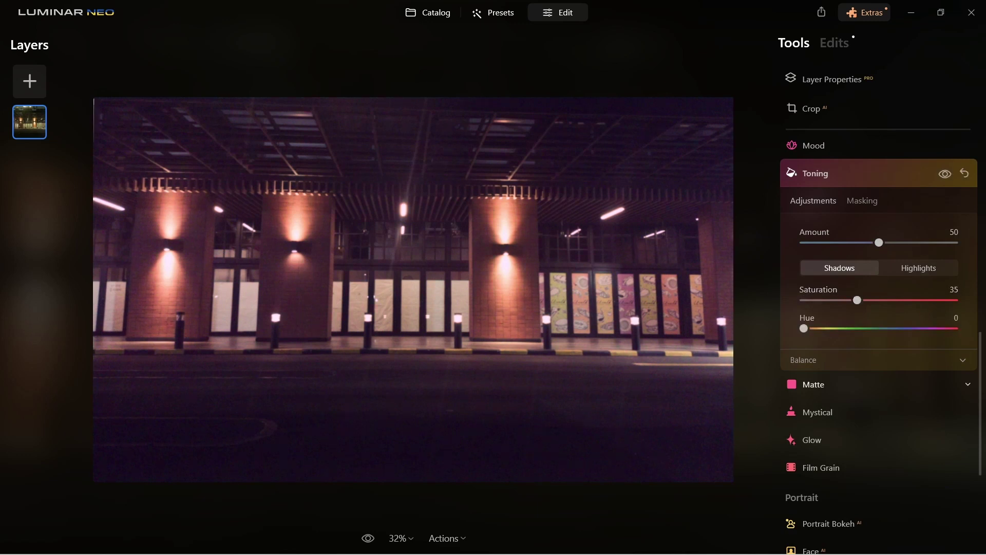
left_click_drag(804, 328, 815, 329)
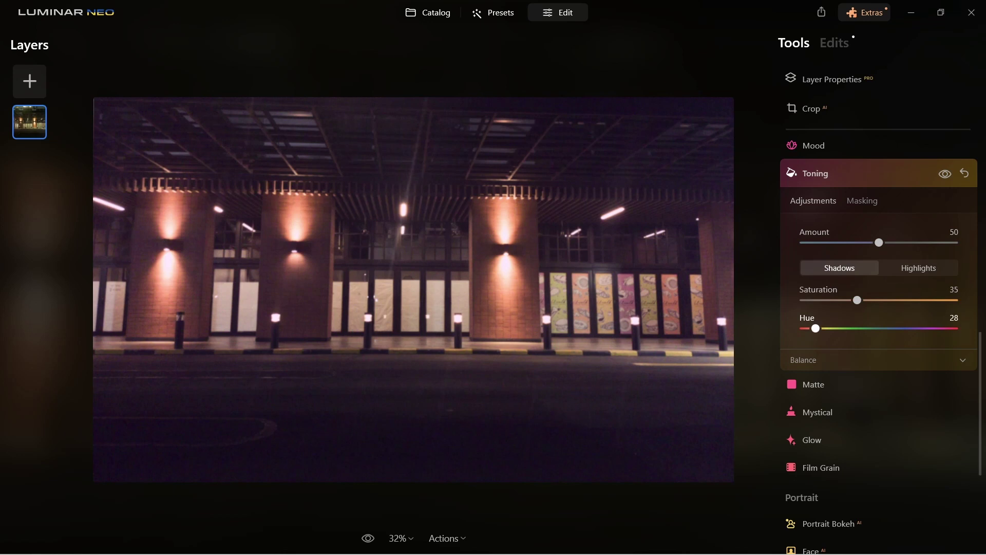
Tint the highlights at saturation 35, hue 7, and set the shadow hue to 9
left_click(918, 267)
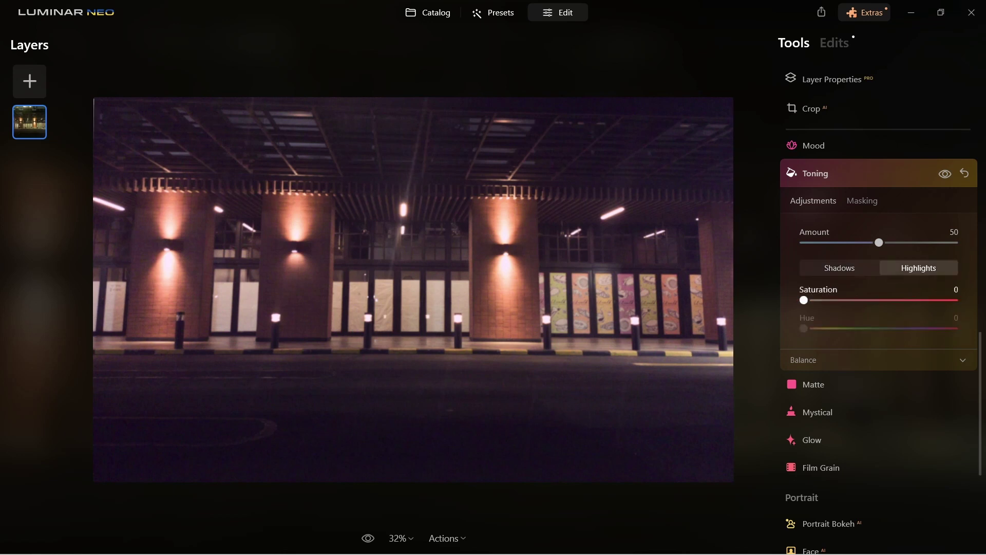
left_click_drag(804, 300, 829, 300)
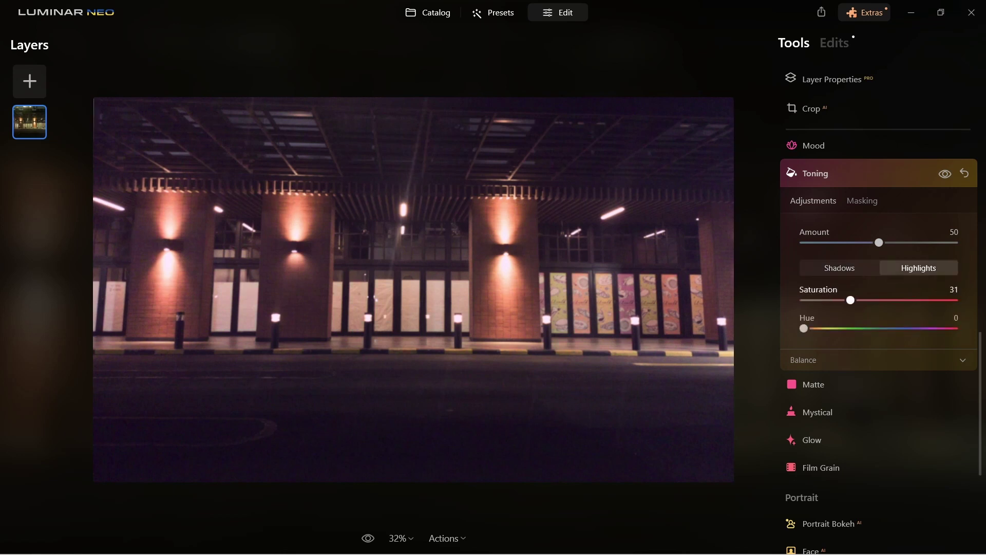
left_click_drag(858, 300, 858, 300)
left_click_drag(804, 328, 815, 328)
left_click(840, 267)
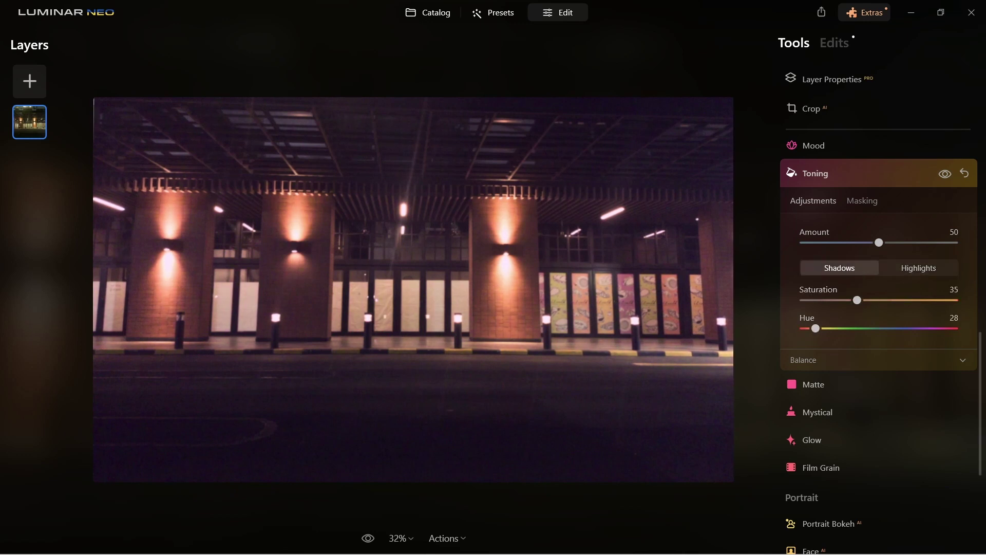
left_click_drag(816, 328, 804, 329)
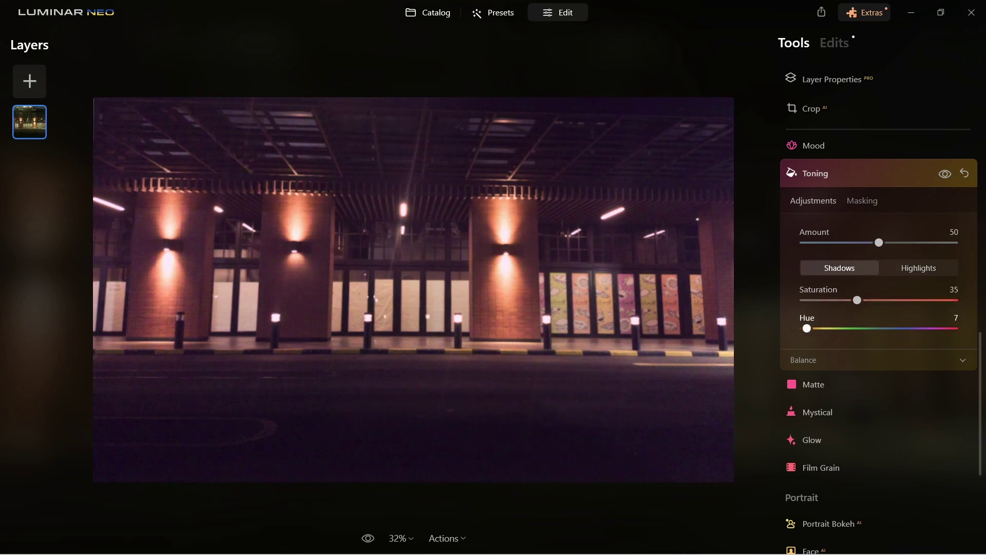
scroll(878, 308, "up", 5)
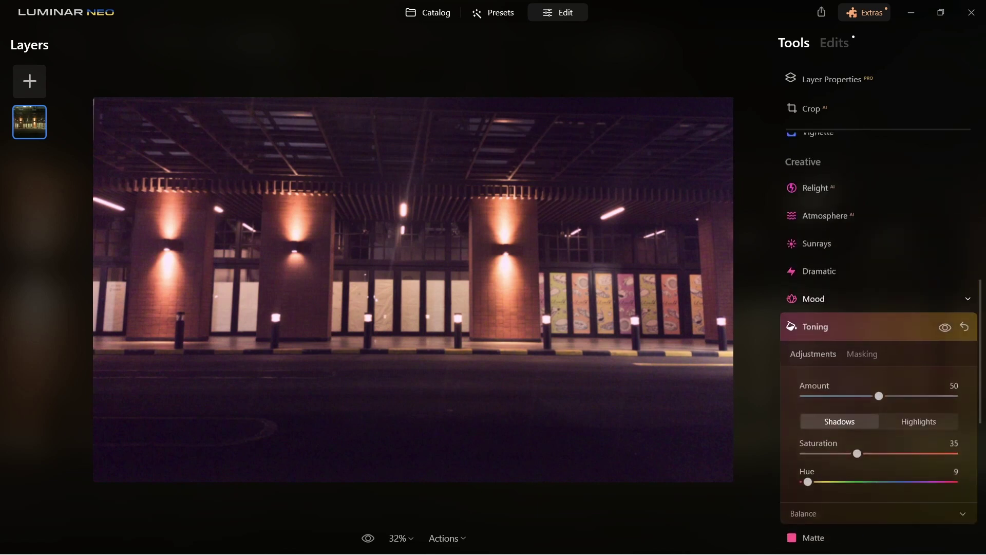
left_click(815, 328)
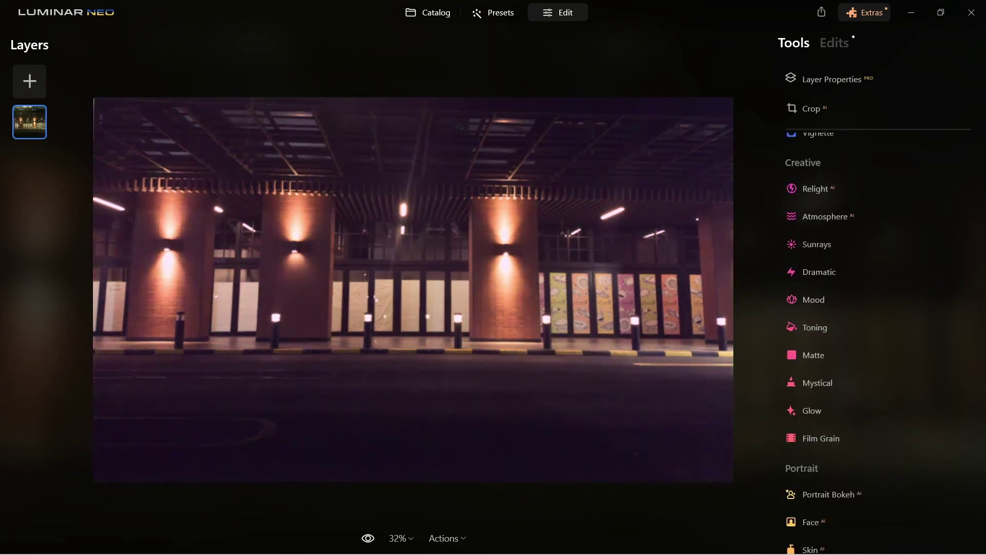
Set Color to Vibrance 100, Saturation -10 and Remove Color Cast 35
scroll(874, 308, "up", 2)
scroll(874, 308, "up", 3)
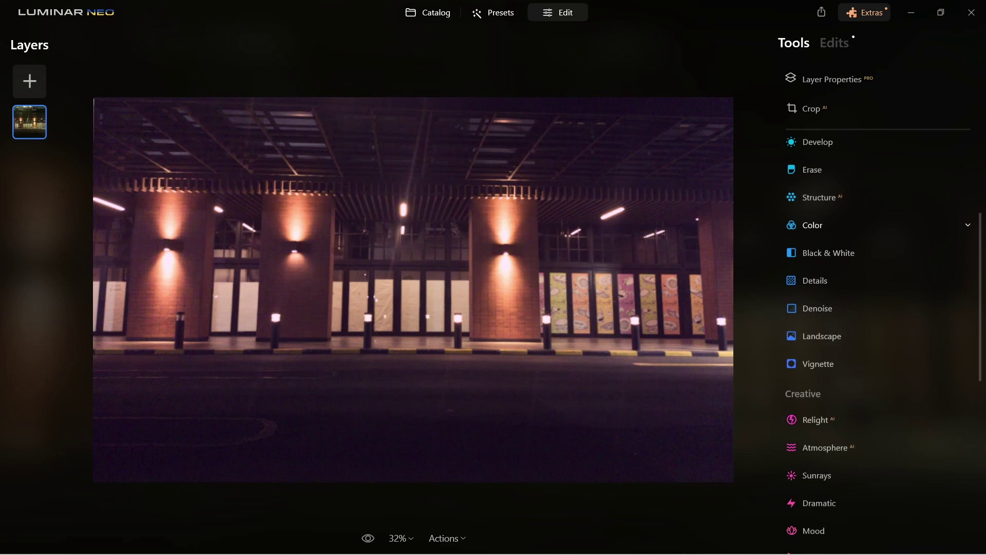
left_click(813, 225)
left_click_drag(905, 323, 925, 323)
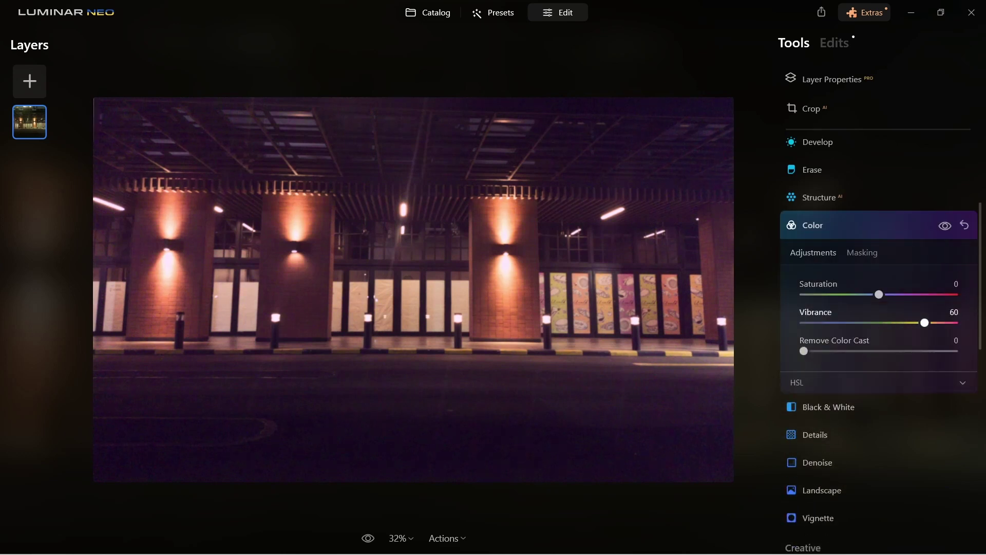
left_click_drag(879, 294, 878, 294)
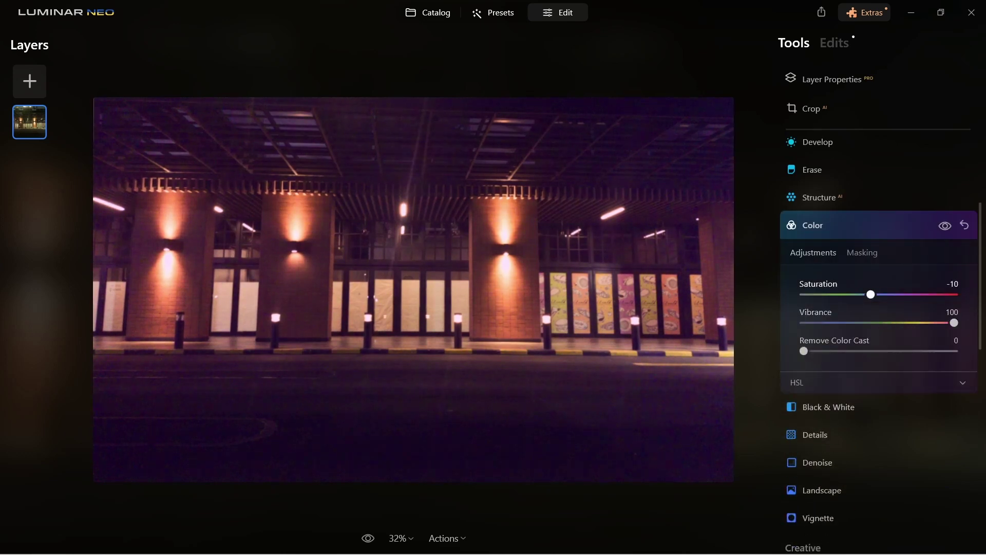
left_click_drag(804, 351, 833, 351)
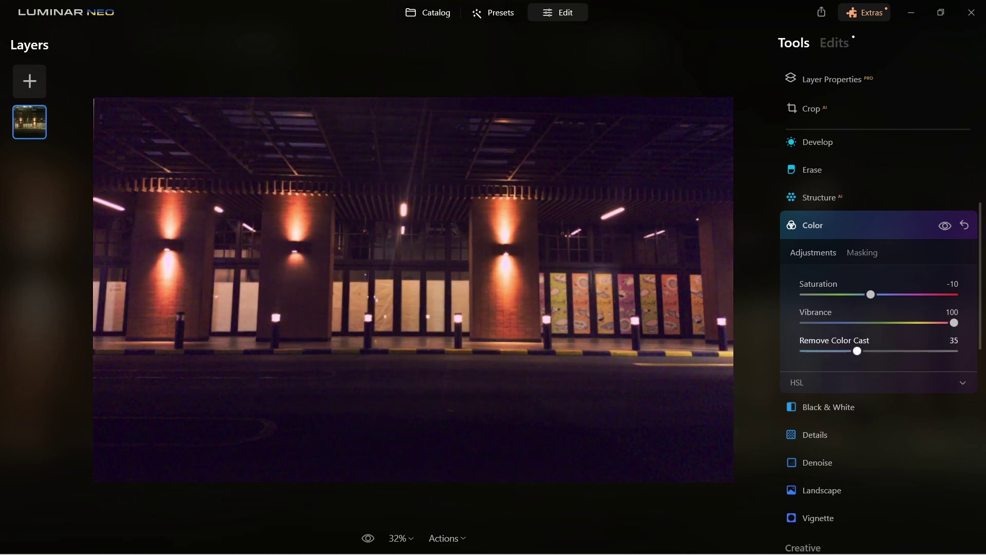
left_click(813, 225)
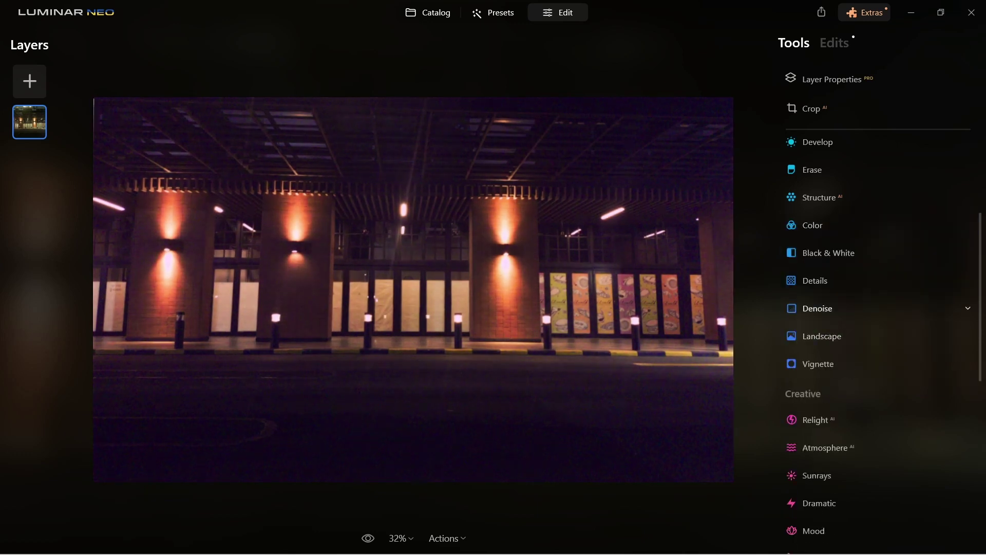
left_click(815, 281)
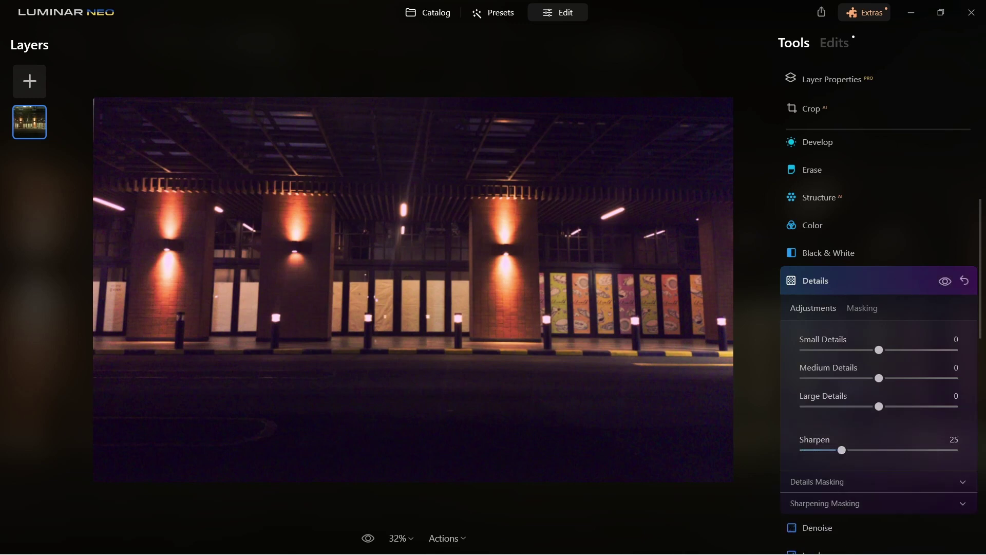
Inspect noise on the lit pillar at 100% zoom and expand the Noiseless AI options
left_click(815, 281)
scroll(822, 308, "up", 2)
scroll(822, 308, "up", 3)
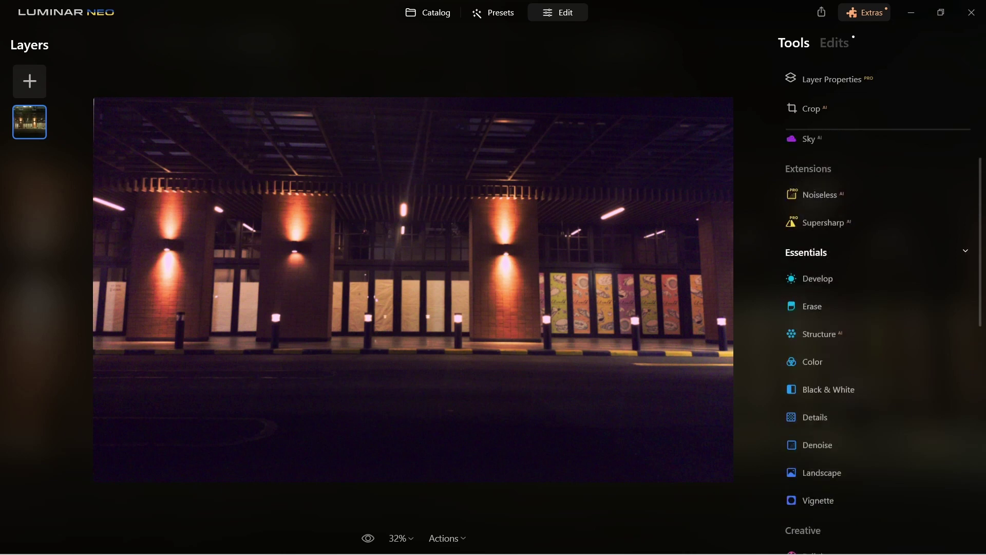
scroll(822, 308, "up", 1)
key("ctrl+equal")
key("ctrl+equal")
key("ctrl+equal")
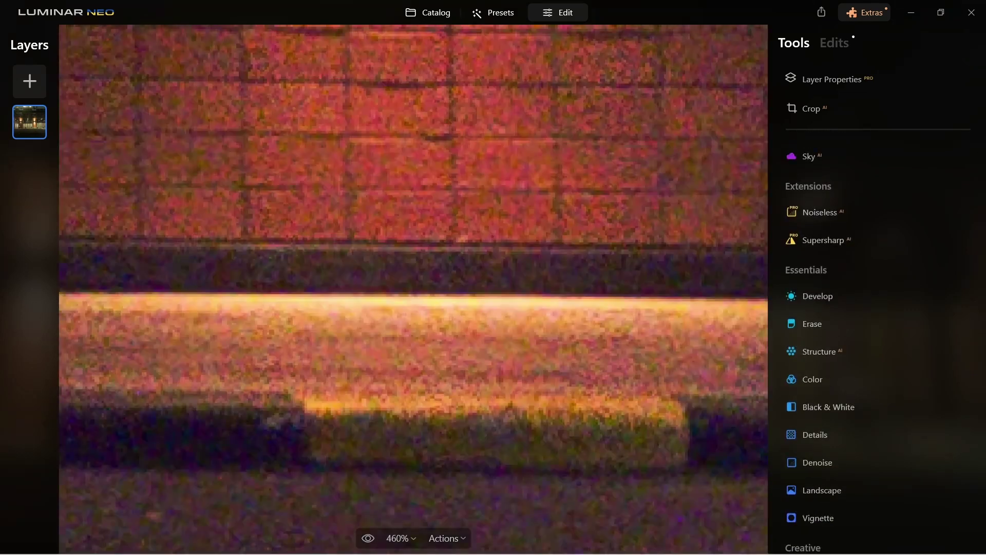
key("ctrl+minus")
key("ctrl+minus")
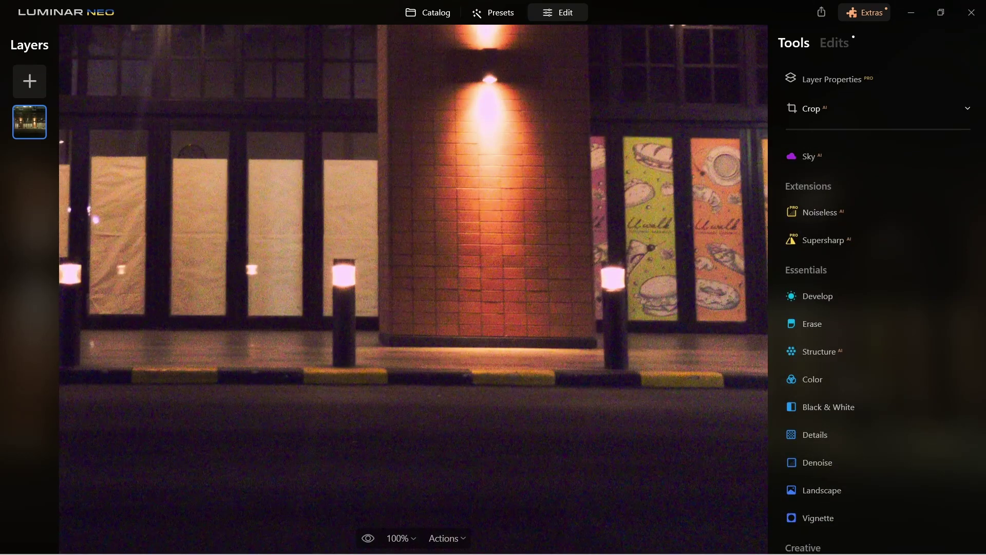
left_click(820, 212)
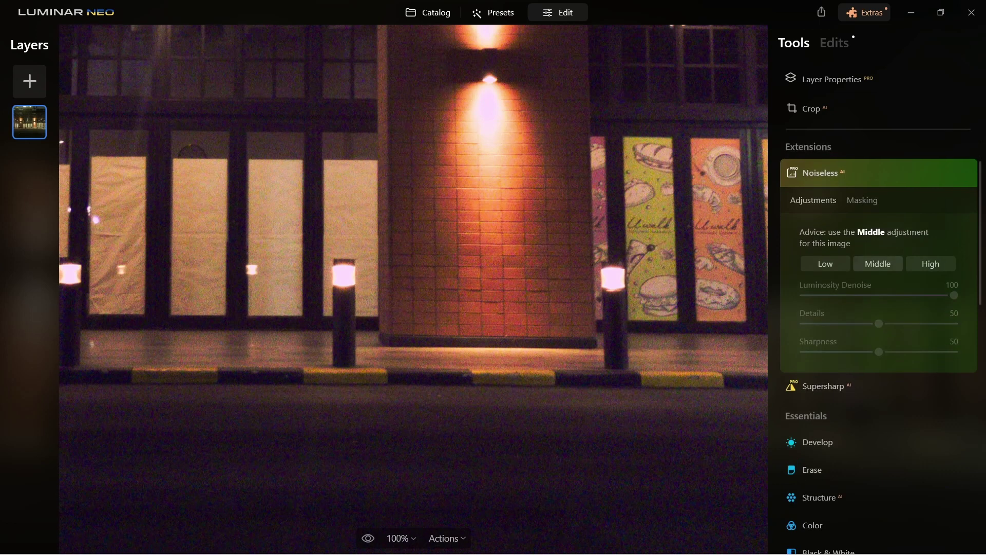
Denoise the night facade at Noiseless AI's Middle level and zoom back to fit
left_click(878, 263)
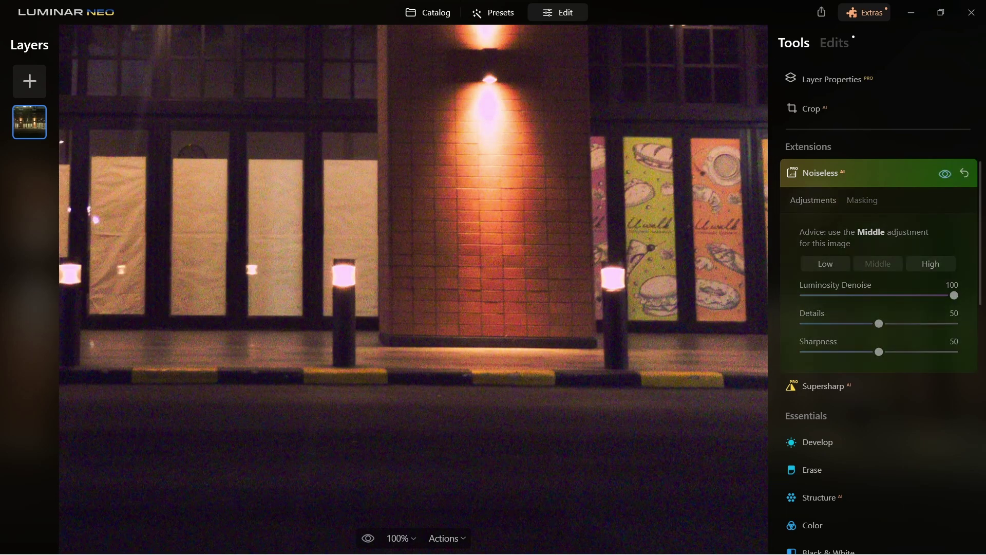
left_click(822, 173)
scroll(873, 266, "down", 2)
key("ctrl+0")
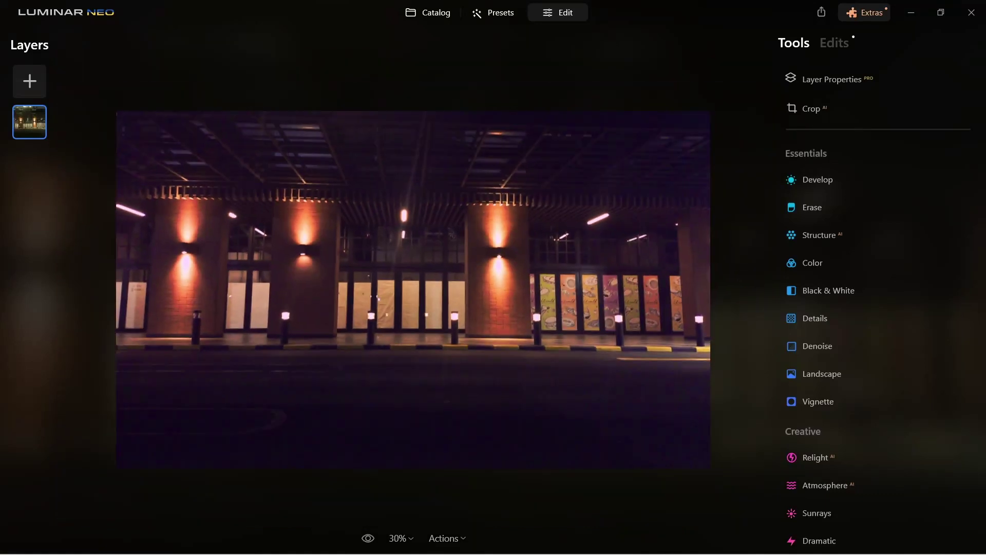
Darken the night facade's edges with a Vignette Amount of -50
left_click(818, 401)
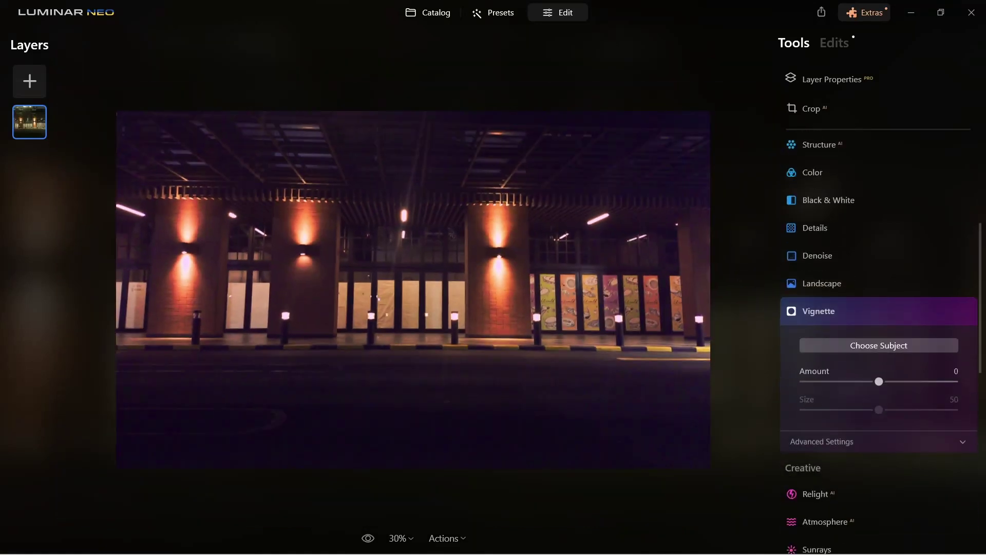
left_click_drag(879, 381, 839, 381)
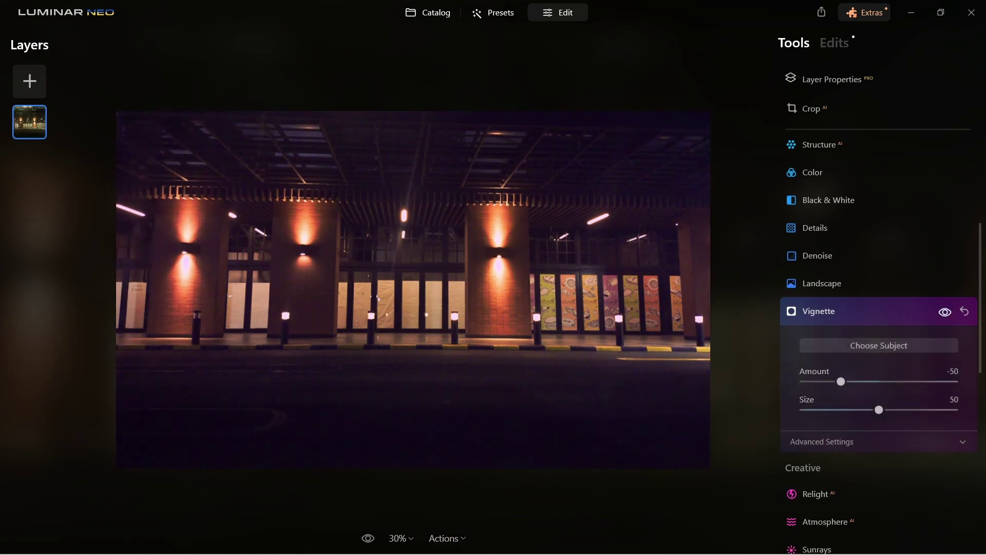
scroll(873, 316, "down", 5)
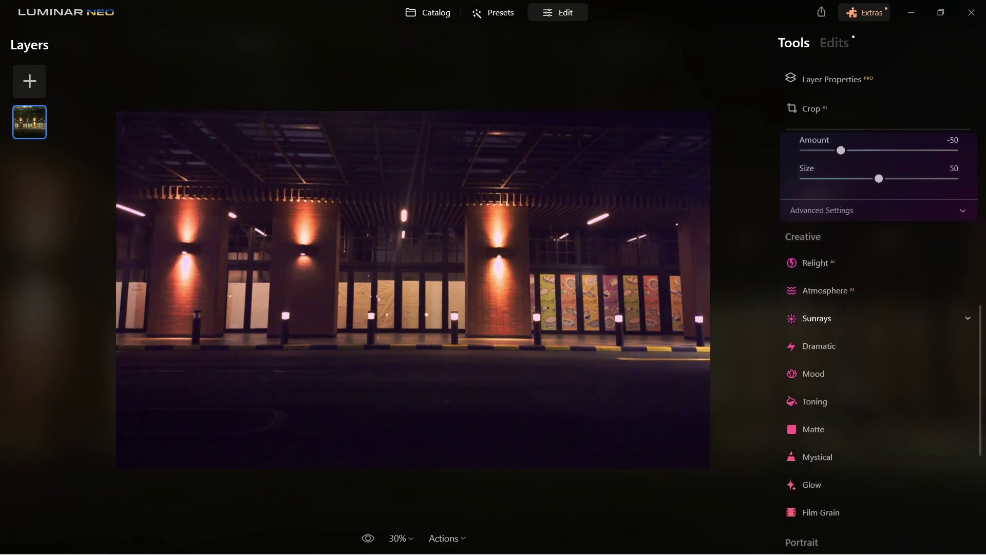
Add a Mist Atmosphere at 10 to the night facade
left_click(825, 290)
left_click(879, 232)
left_click(825, 297)
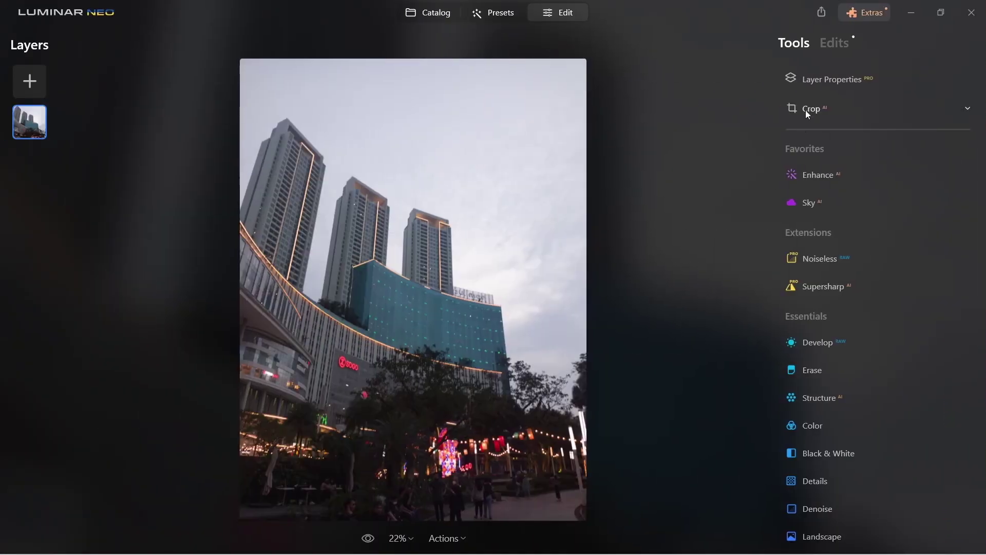
left_click(806, 109)
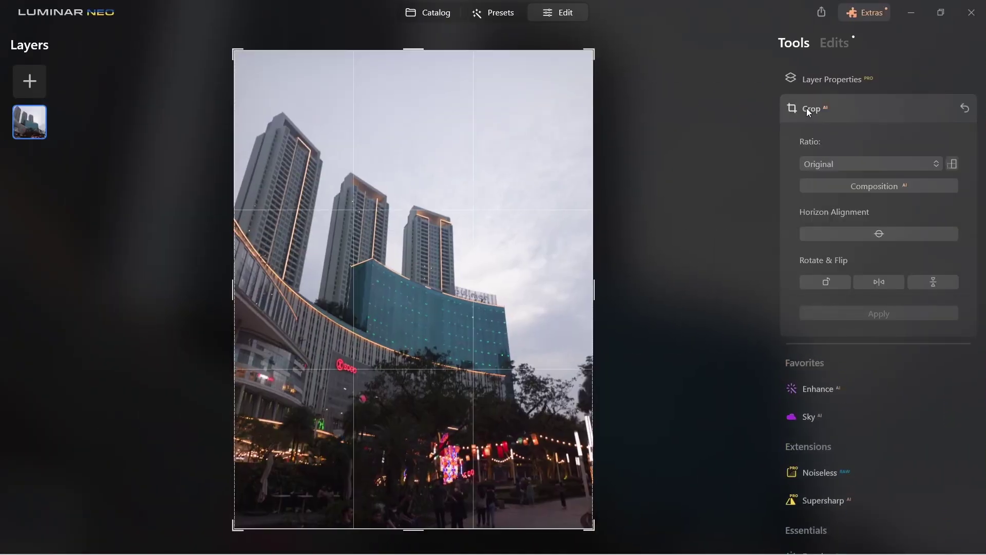
Crop the tower photo at Free ratio, trimming its bottom and right edges
left_click(834, 164)
left_click(821, 180)
left_click_drag(590, 528, 573, 516)
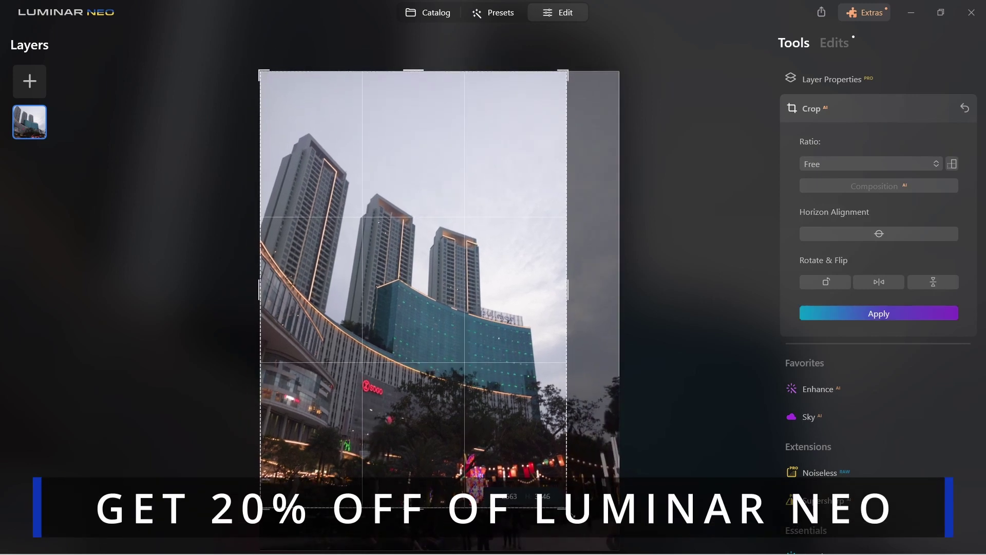
left_click_drag(591, 355, 484, 310)
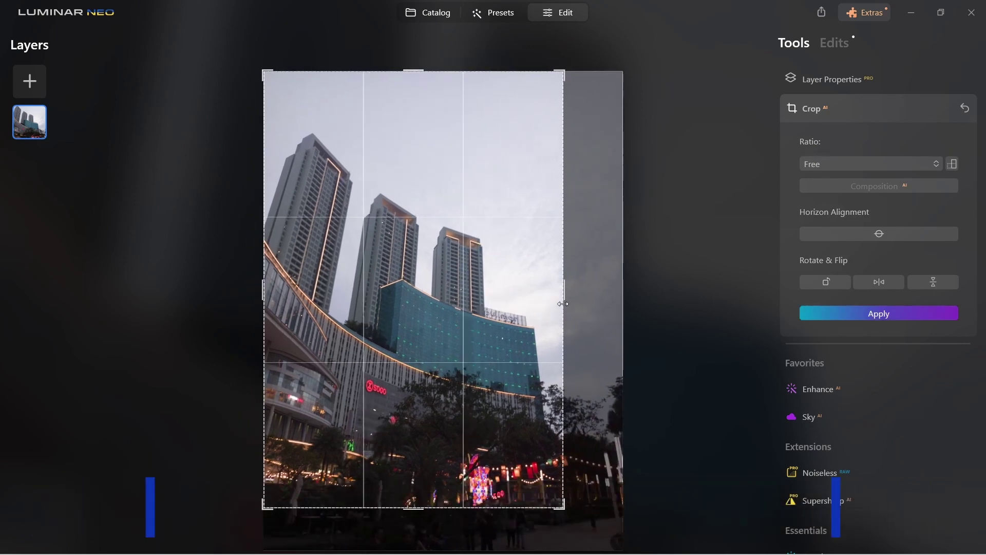
key("Return")
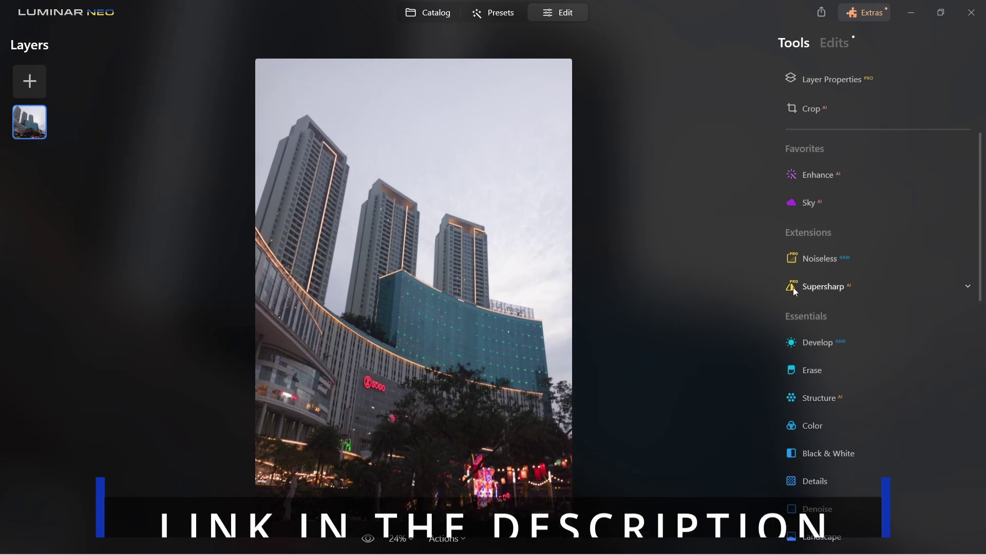
left_click(818, 203)
Try several Dramatic Sky and Dramatic Sunset skies, settling on Dramatic Sunset 1
left_click(827, 261)
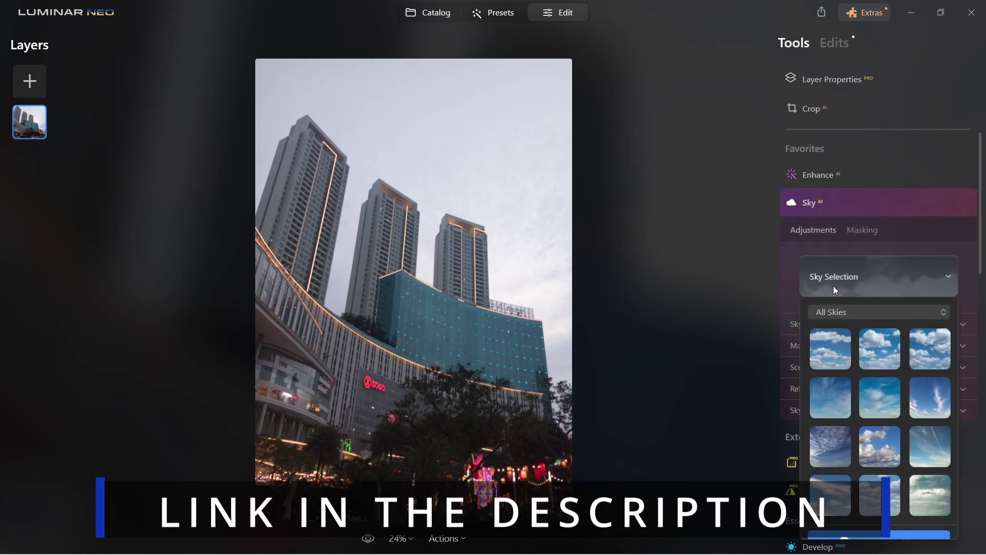
left_click(840, 316)
left_click(851, 123)
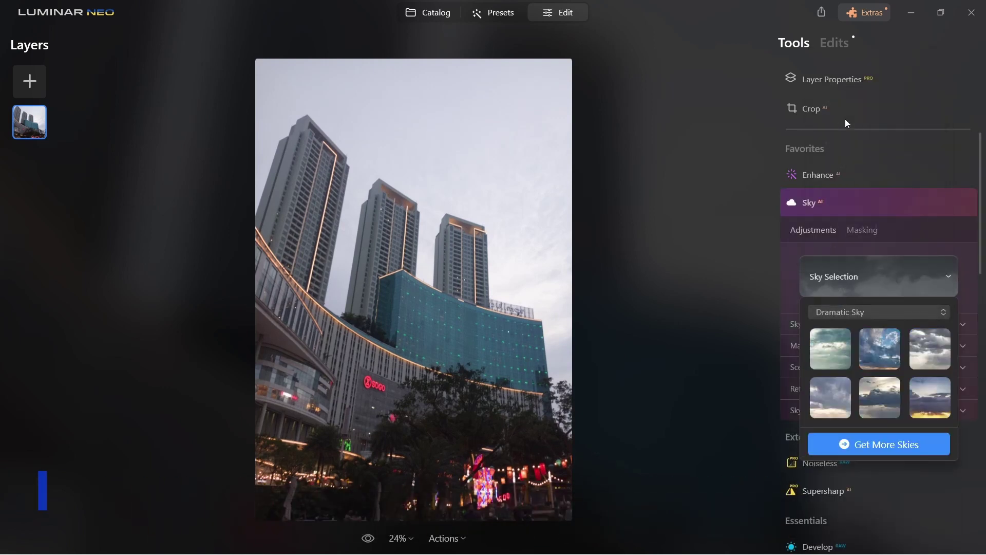
left_click(831, 347)
left_click(883, 348)
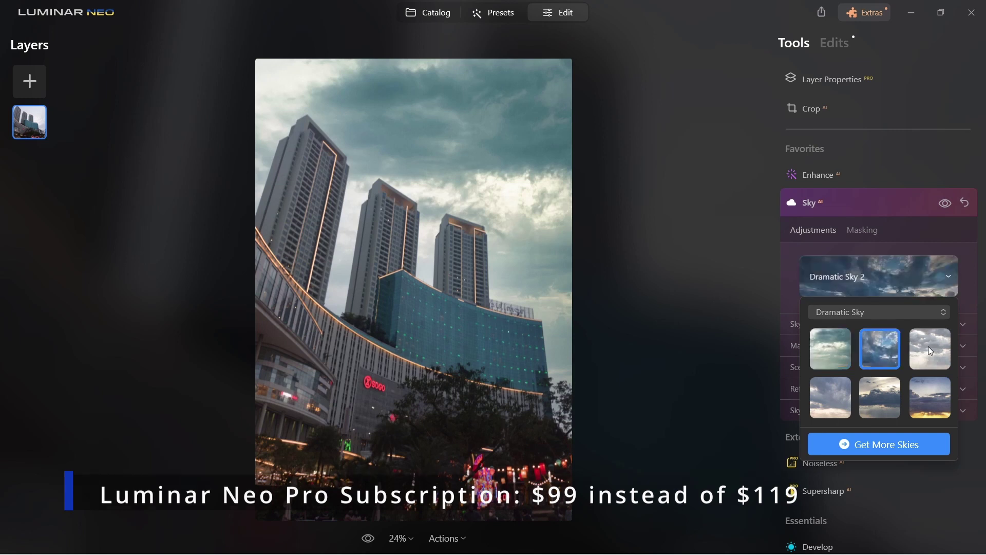
left_click(930, 347)
left_click(879, 312)
left_click(847, 143)
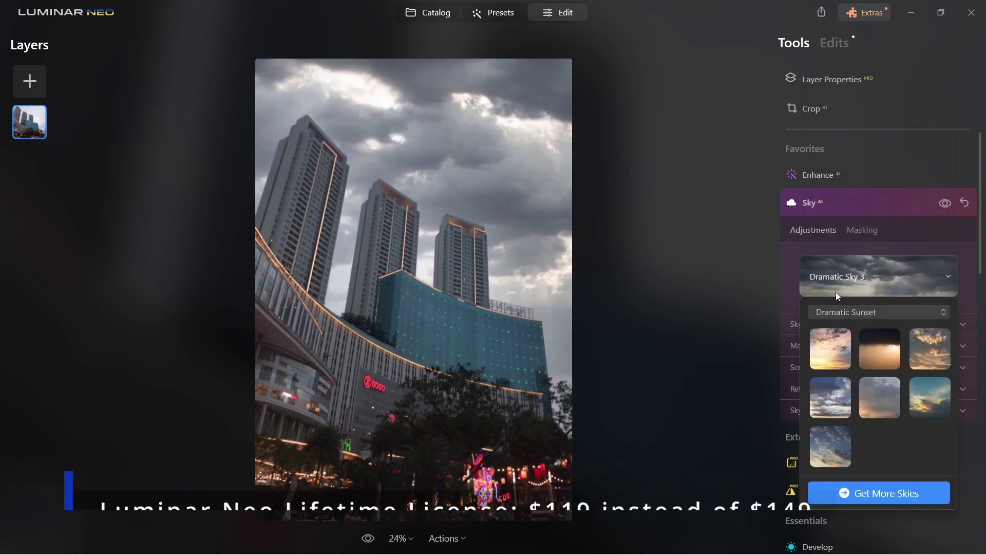
left_click(870, 356)
left_click(923, 356)
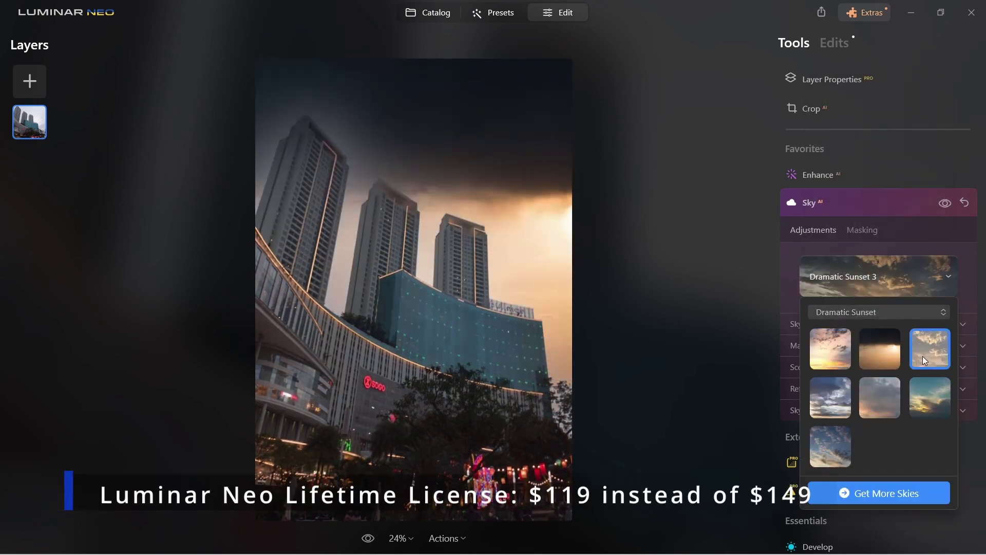
left_click(830, 349)
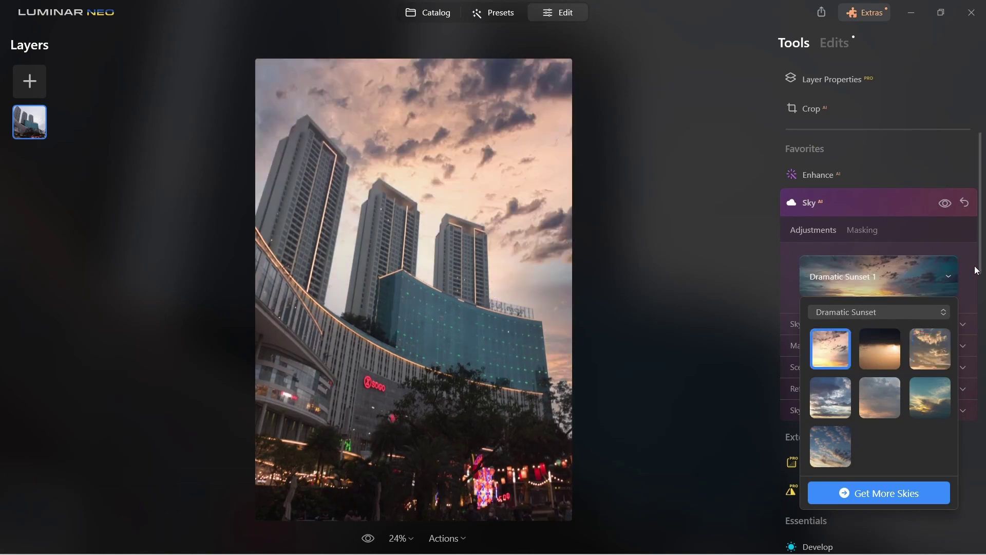
Set the sky's Horizon Position to 7 and its Warmth to 15
left_click(848, 324)
left_click_drag(878, 355, 885, 356)
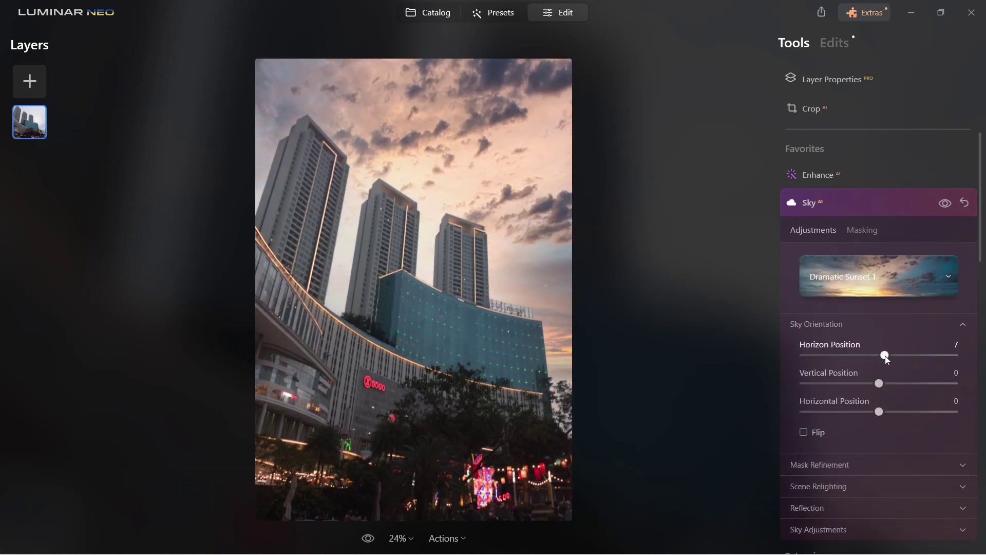
left_click(831, 324)
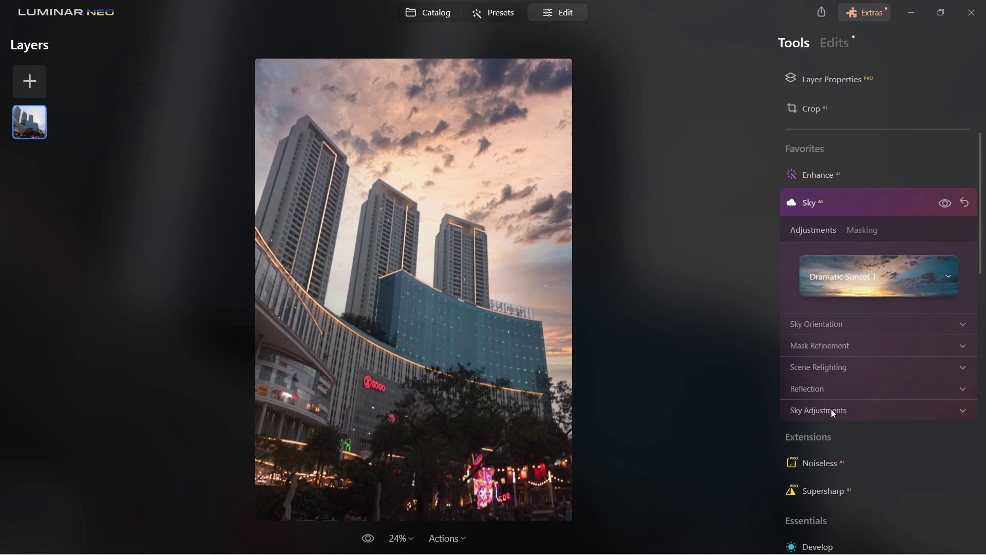
left_click(831, 409)
left_click_drag(880, 482, 891, 482)
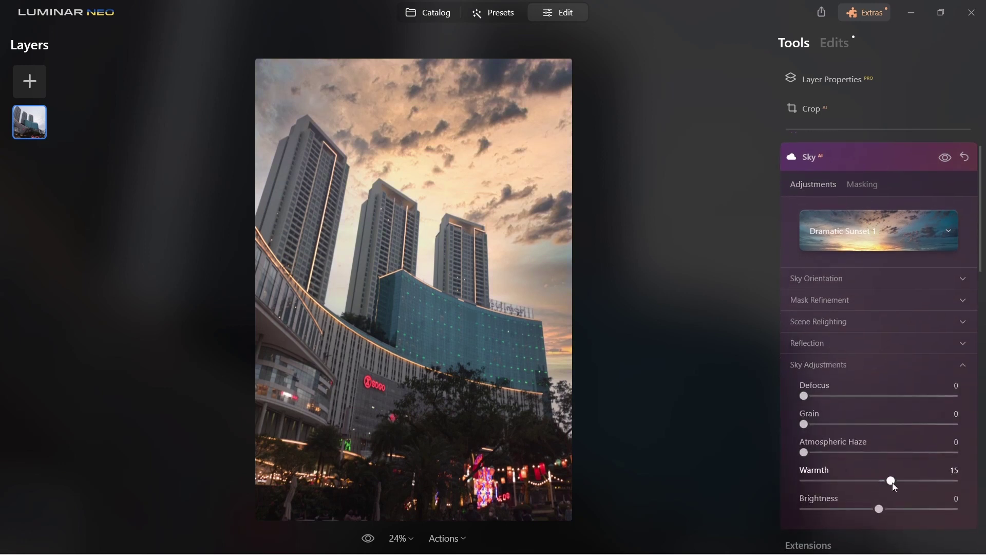
left_click(812, 157)
scroll(833, 257, "down", 2)
scroll(833, 258, "down", 4)
scroll(834, 259, "down", 3)
left_click(828, 270)
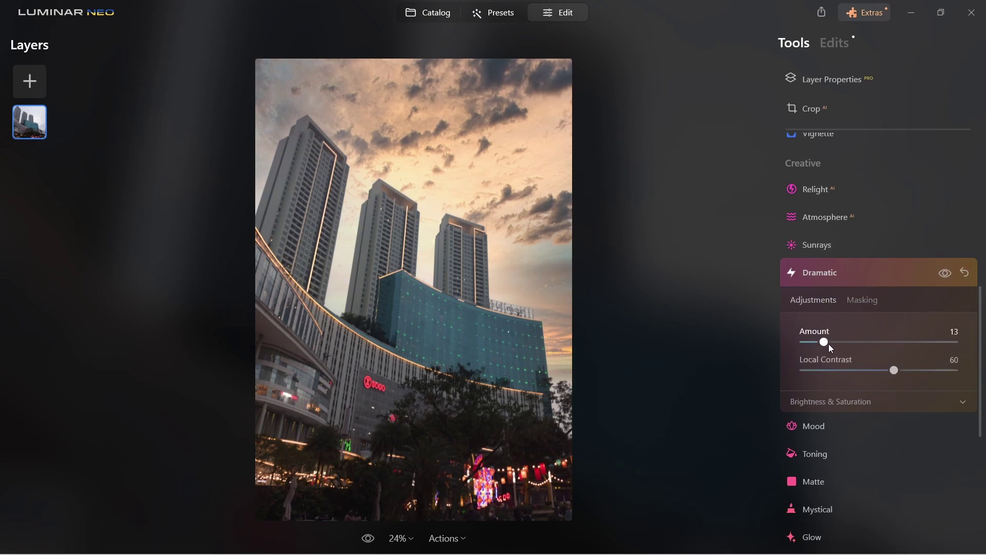
Set the Dramatic effect to Amount 22 with Local Contrast 50
left_click_drag(833, 344, 839, 343)
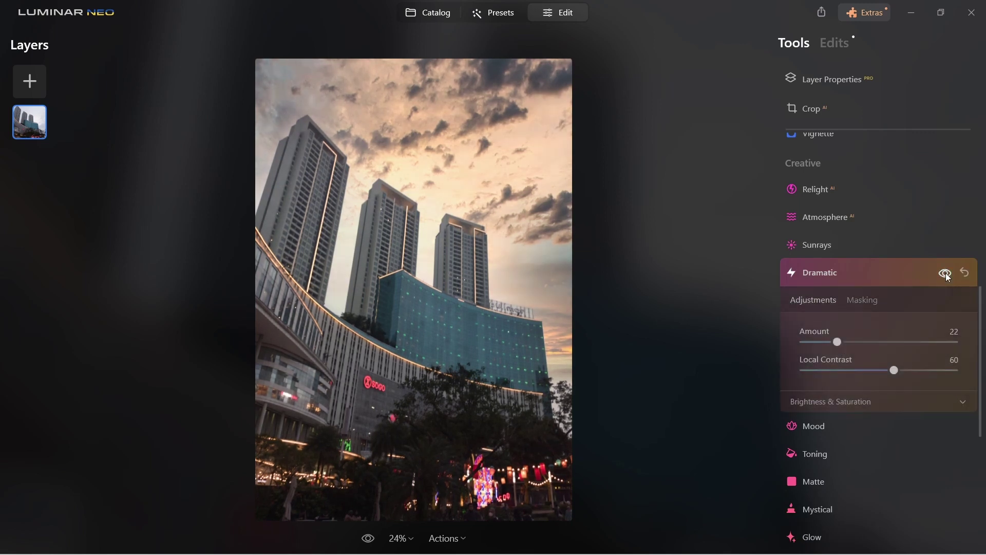
left_click_drag(893, 371, 890, 370)
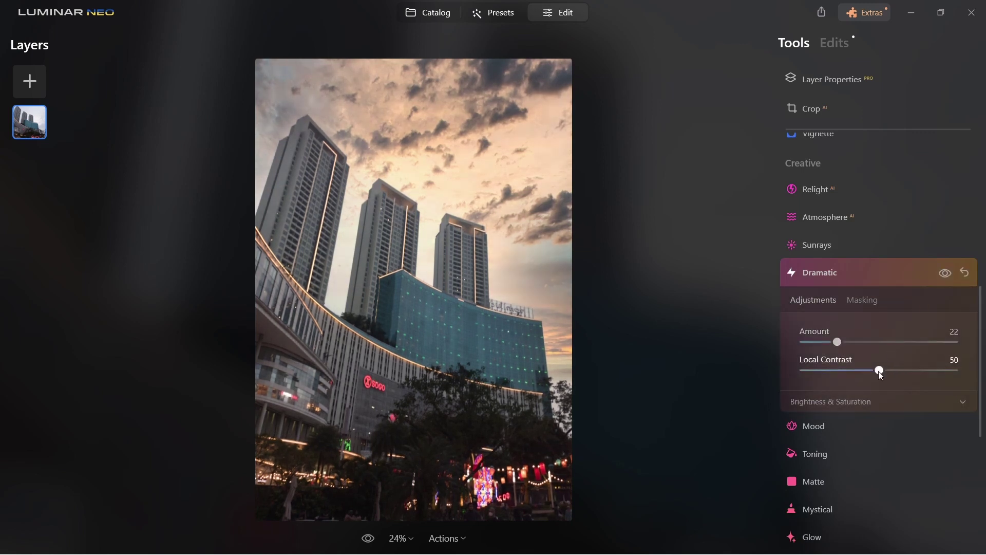
left_click(822, 274)
Grade the photo with the Santa Barbara cinematic LUT in Mood at 30, comparing before and after
left_click(820, 304)
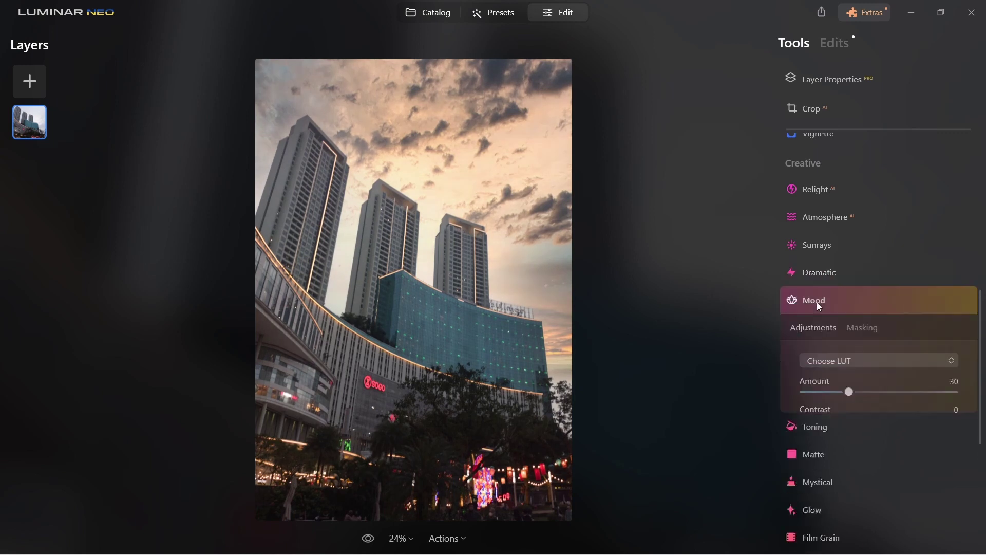
left_click(839, 284)
mouse_move(848, 379)
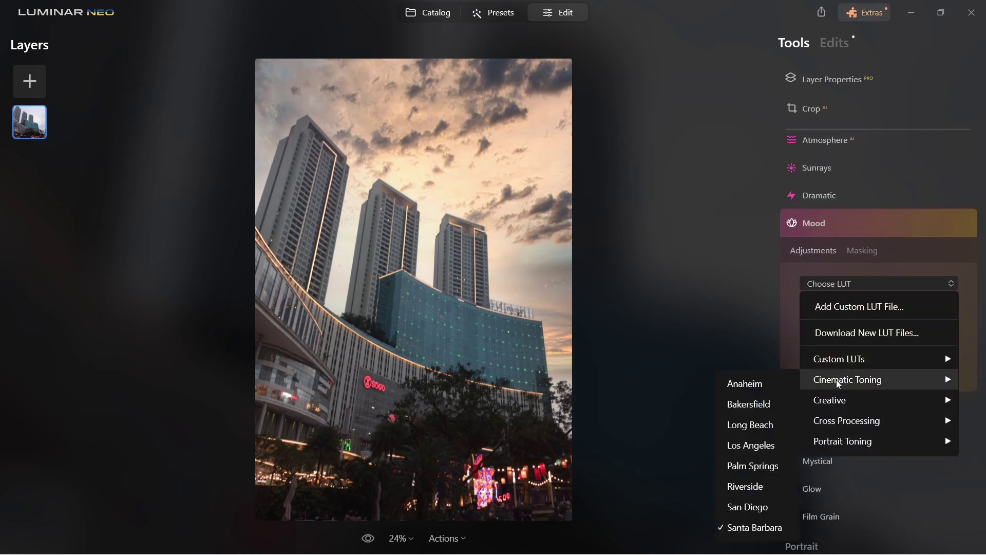
left_click(751, 527)
left_click(944, 228)
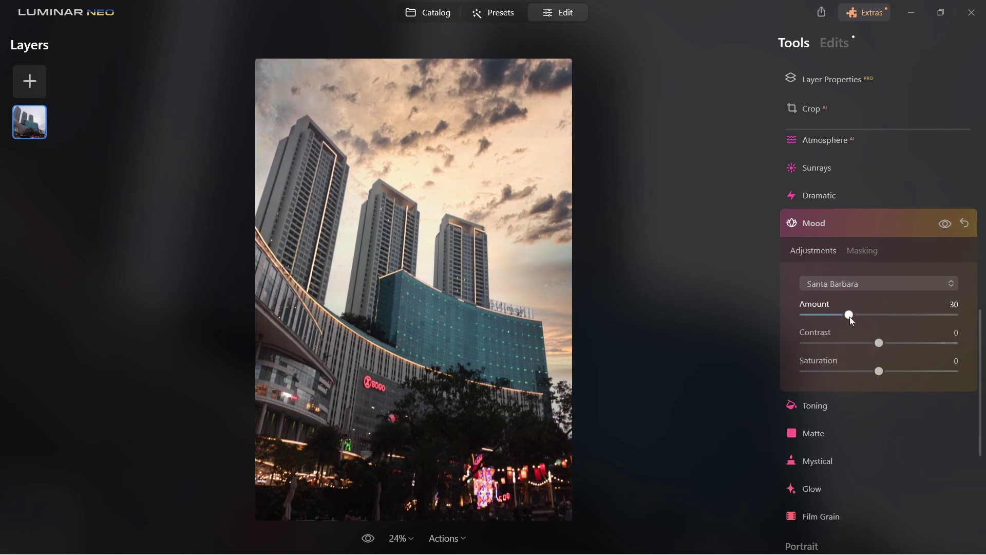
scroll(874, 261, "up", 5)
scroll(847, 233, "up", 5)
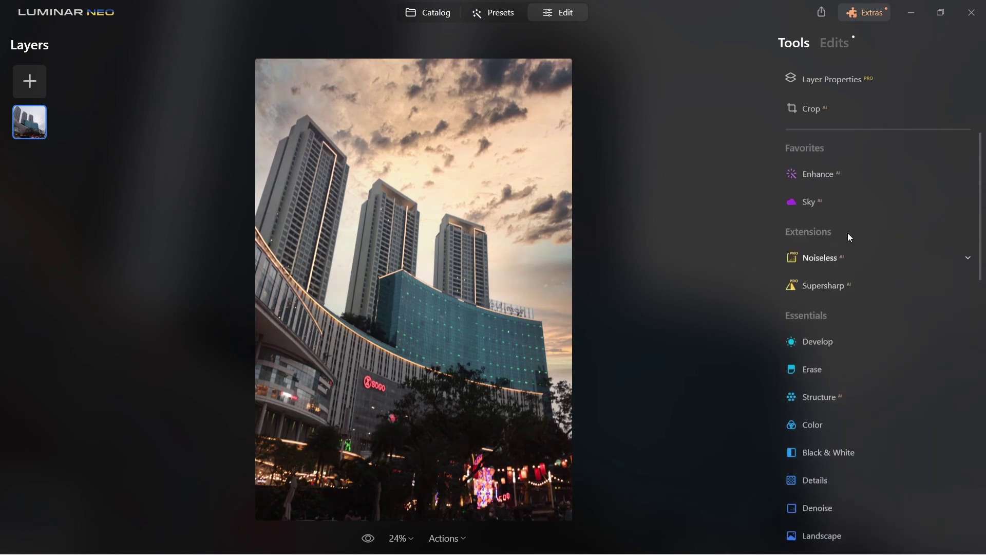
Reopen Sky AI and switch to the golden-cloud Dramatic Sunset 3 sky
left_click(847, 41)
left_click(836, 301)
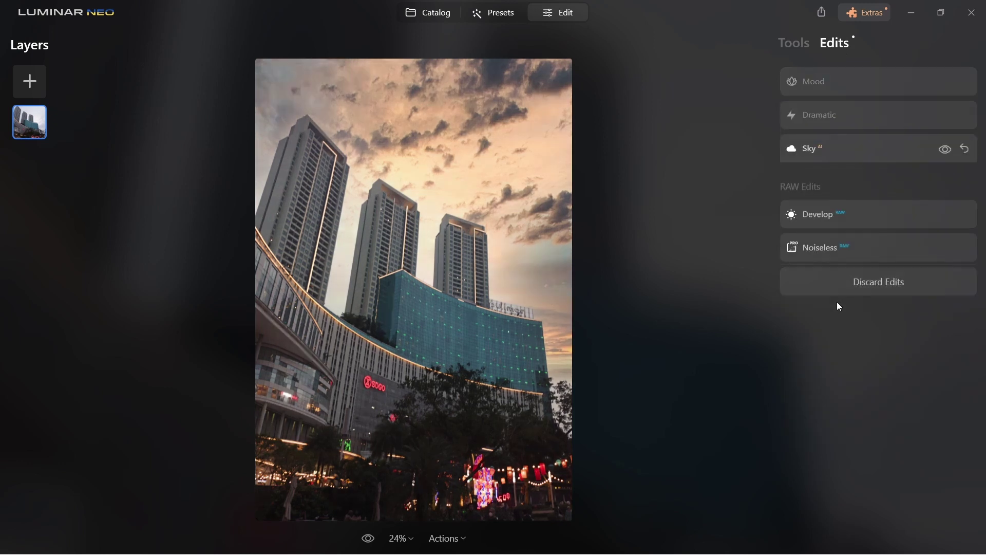
left_click(859, 235)
left_click(859, 256)
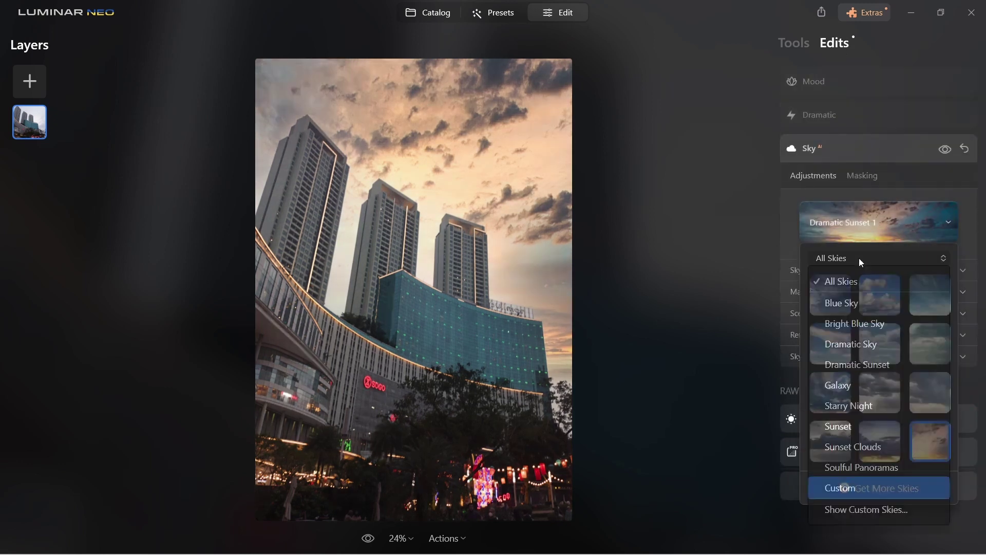
left_click(854, 358)
left_click(922, 304)
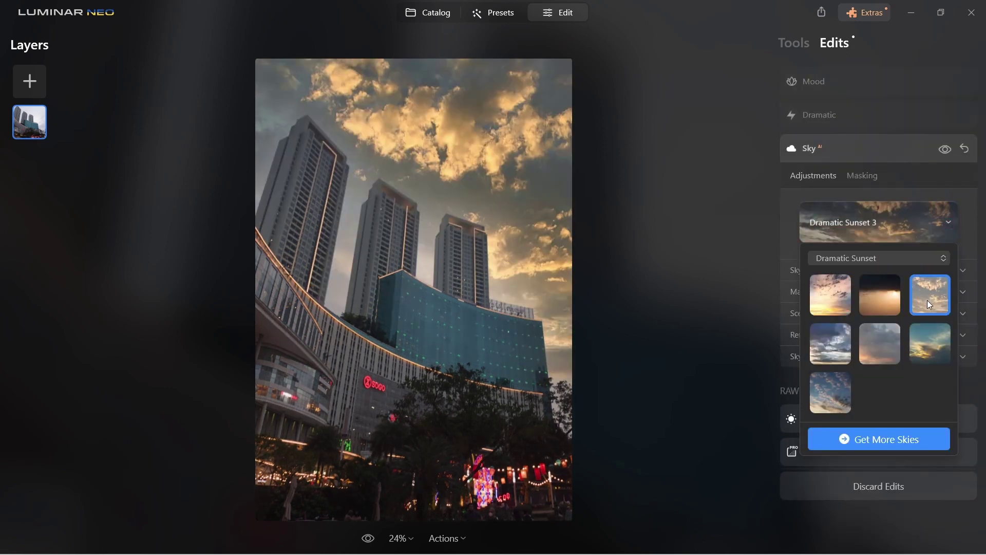
left_click(795, 44)
scroll(824, 378, "down", 5)
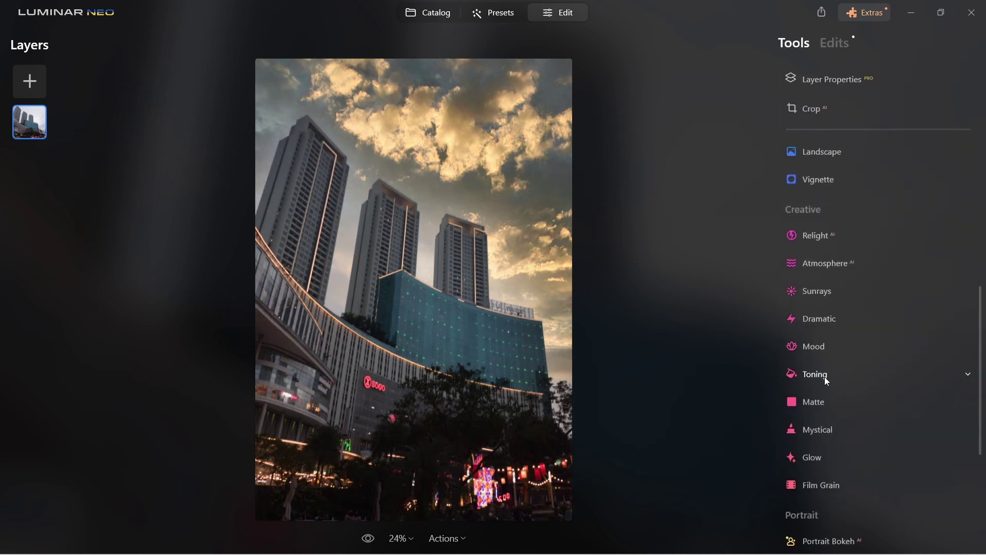
In Toning, set Shadows Saturation 19, then Highlights Saturation 20 with Hue 1
left_click(824, 372)
mouse_move(813, 381)
left_mouse_down()
mouse_move(836, 383)
mouse_move(812, 411)
left_mouse_up()
left_click(917, 349)
scroll(917, 350, "down", 2)
left_click_drag(804, 300, 838, 304)
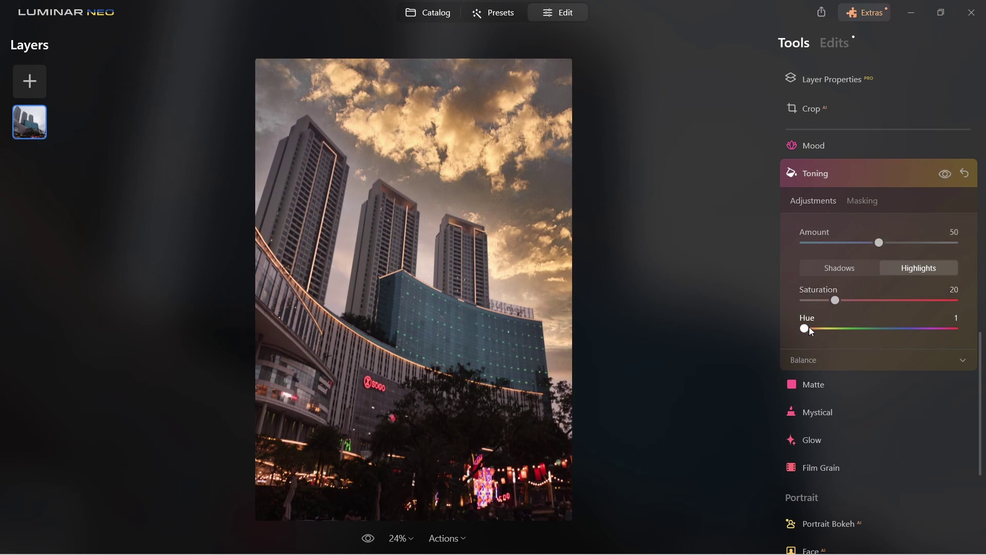
scroll(815, 327, "up", 4)
Raise Vibrance to 40 and set Remove Color Cast to 19
scroll(815, 328, "up", 6)
left_click(816, 302)
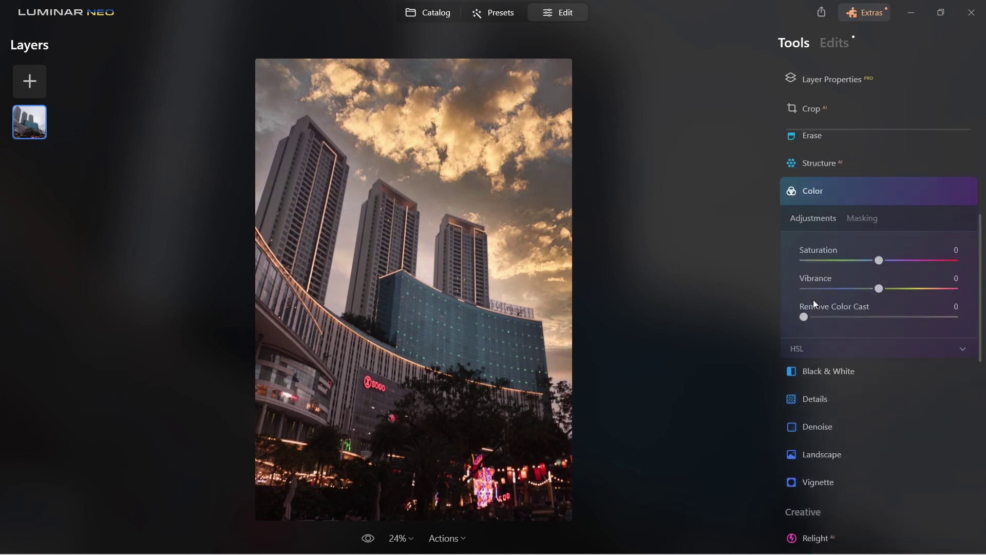
left_click_drag(880, 289, 910, 289)
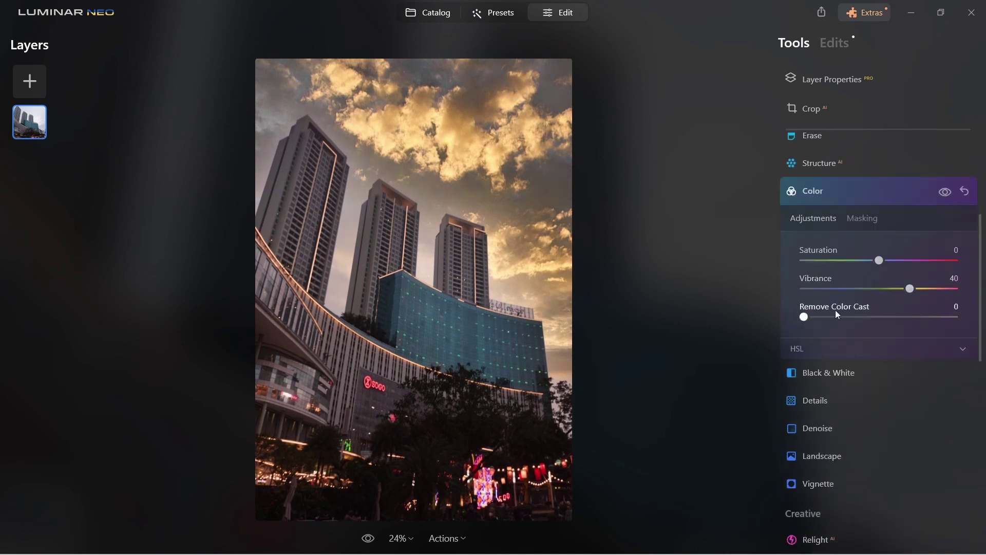
left_click_drag(821, 318, 829, 318)
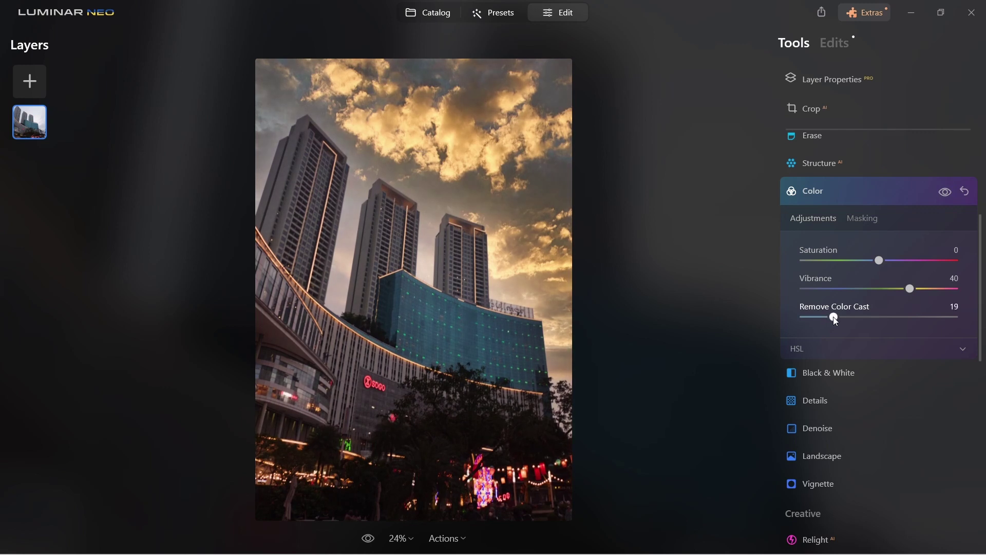
Sharpen the photo to 25 in Details
left_click(818, 400)
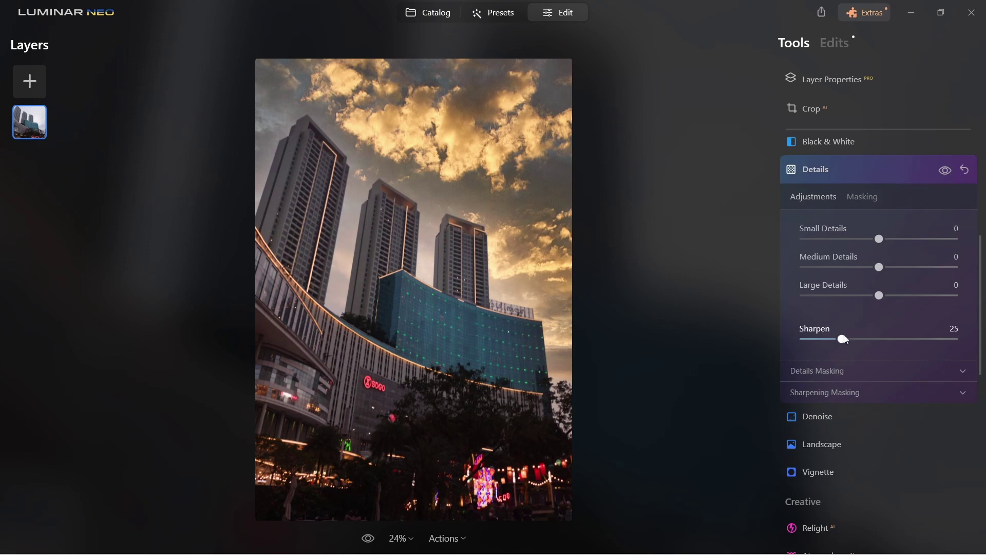
left_click(822, 169)
scroll(832, 232, "up", 5)
scroll(832, 262, "down", 1)
Add two points to the Develop tone curve
left_click(831, 266)
left_click(852, 372)
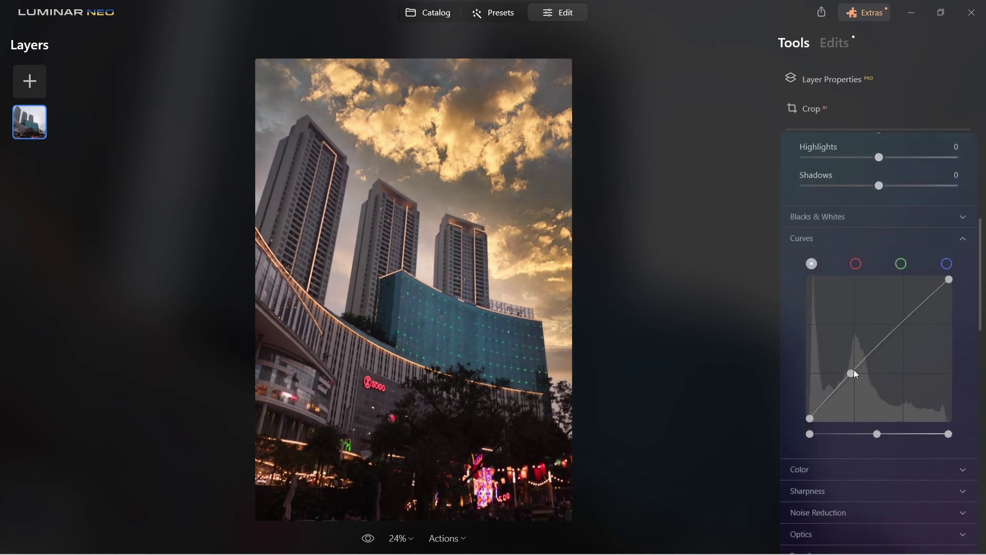
left_click(878, 348)
scroll(825, 205, "up", 1)
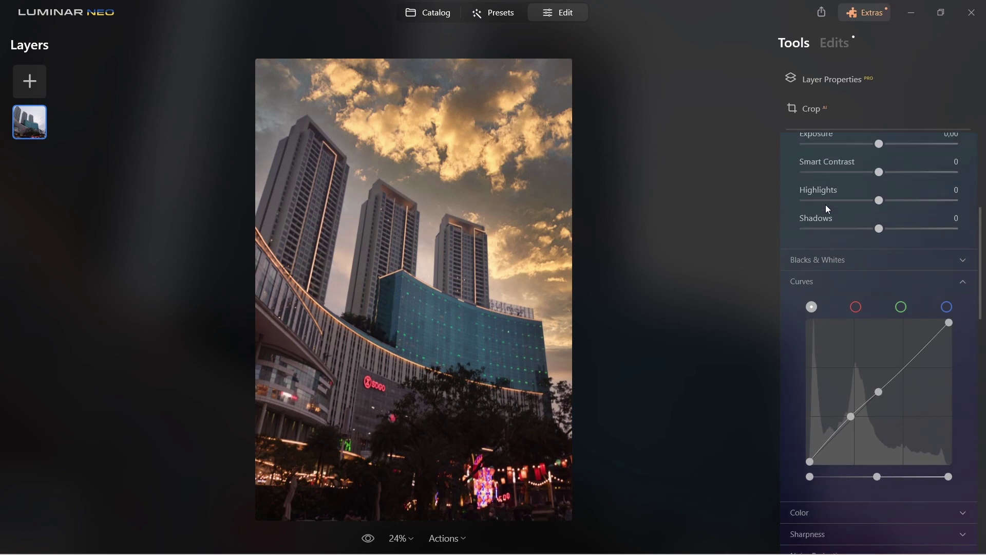
scroll(822, 242, "up", 3)
left_click(822, 242)
Darken the edges with a -52 vignette
scroll(821, 244, "down", 1)
left_click(824, 318)
left_click_drag(880, 388, 840, 389)
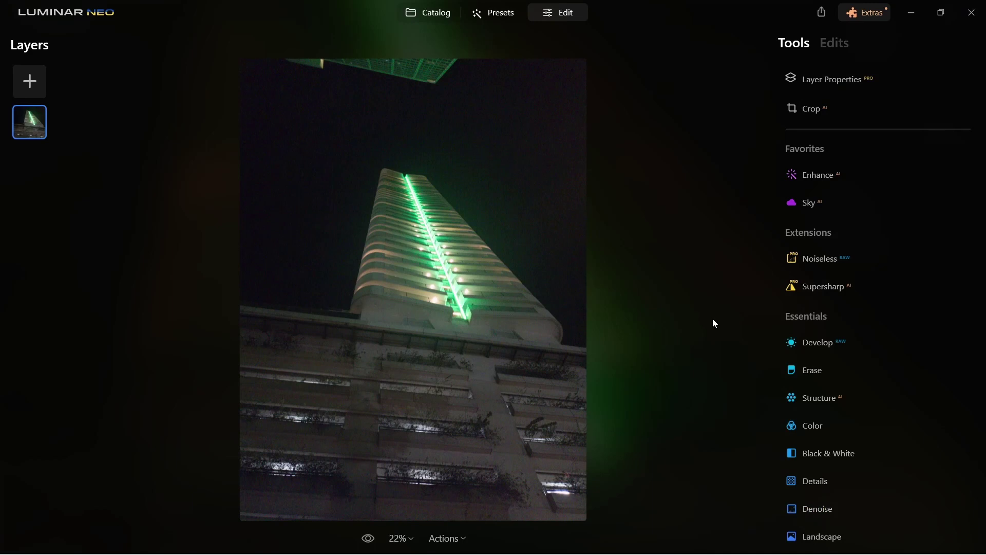
Crop the night tower photo with a free ratio, trimming the left side
left_click(794, 108)
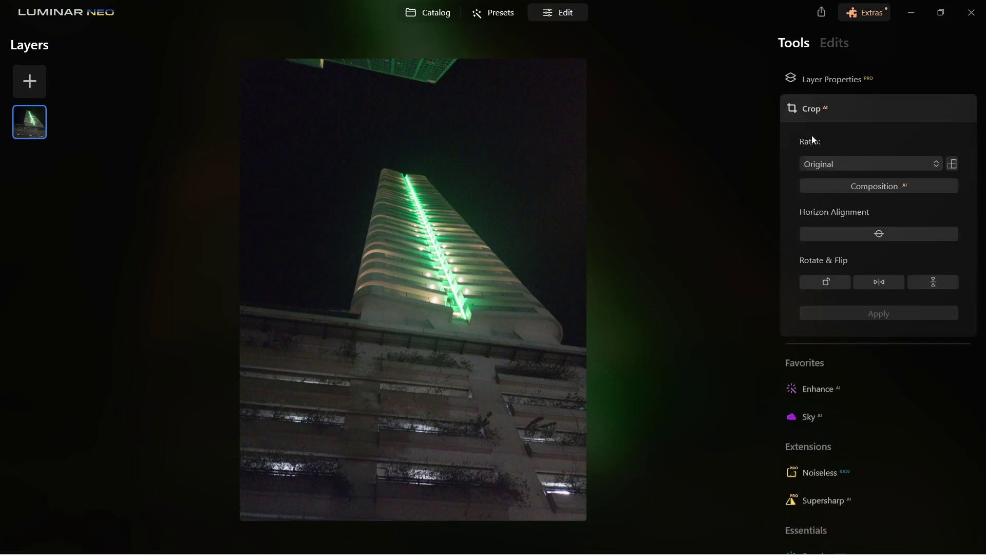
left_click(830, 165)
left_click(832, 180)
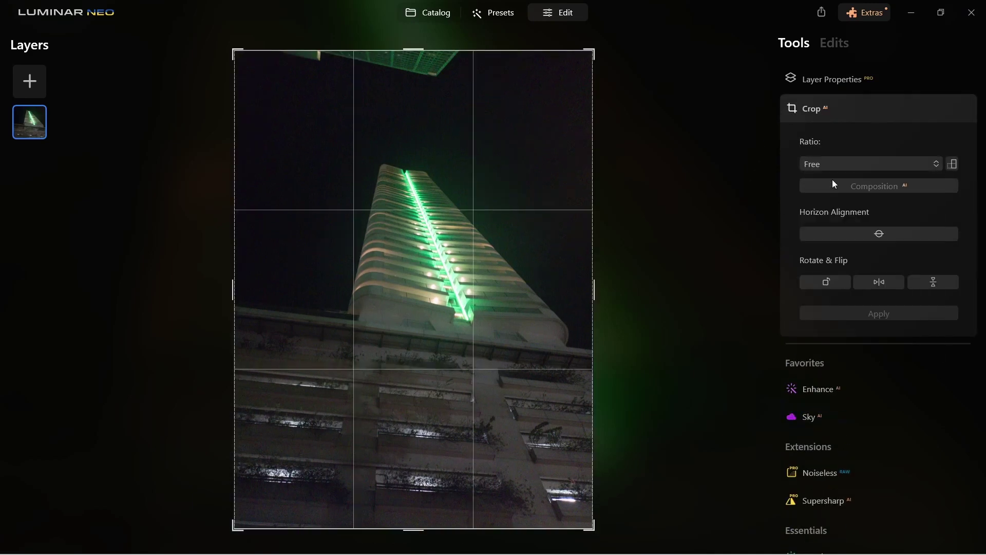
left_click_drag(222, 280, 266, 296)
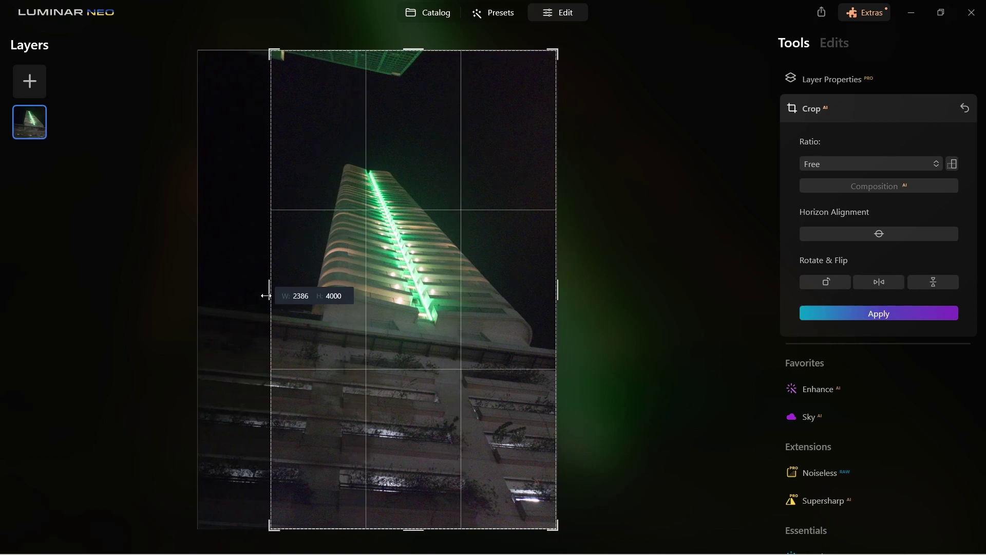
key("Return")
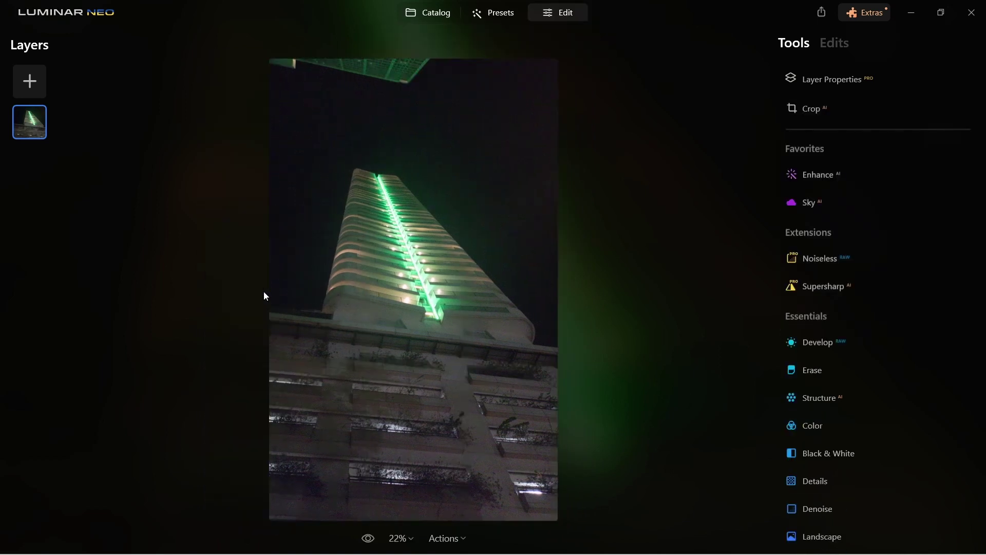
Set Vibrance to 100 and Remove Color Cast to 60
left_click(820, 426)
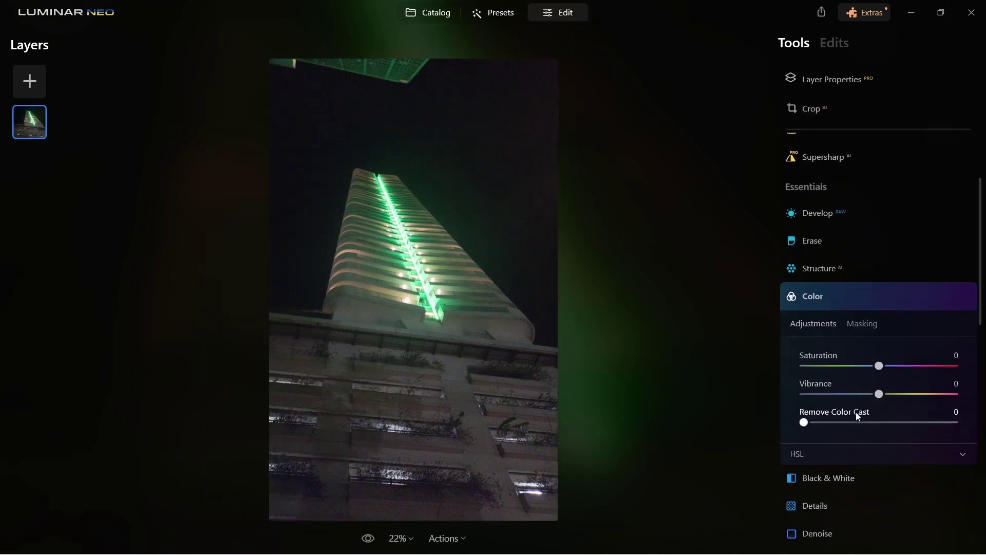
left_click_drag(896, 384, 959, 381)
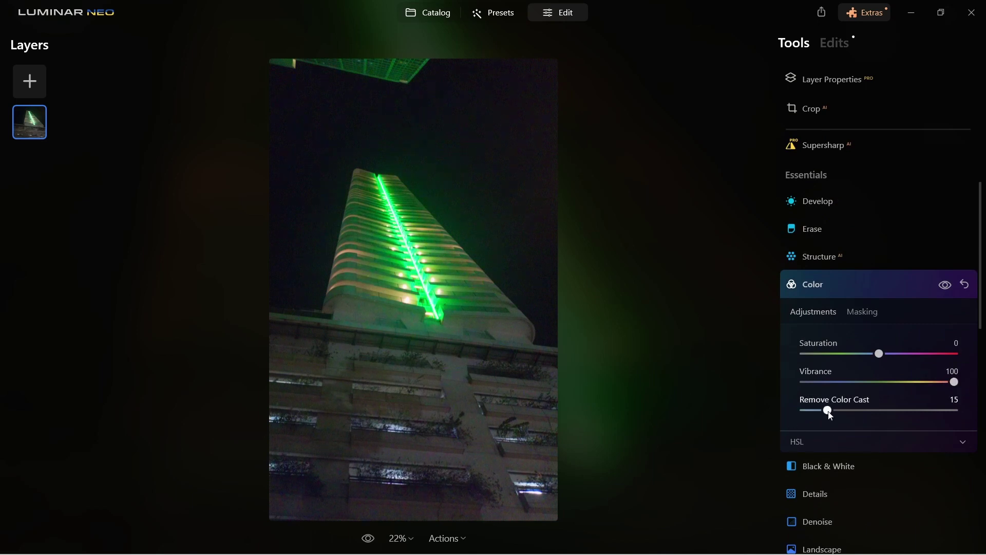
left_click_drag(820, 414, 900, 417)
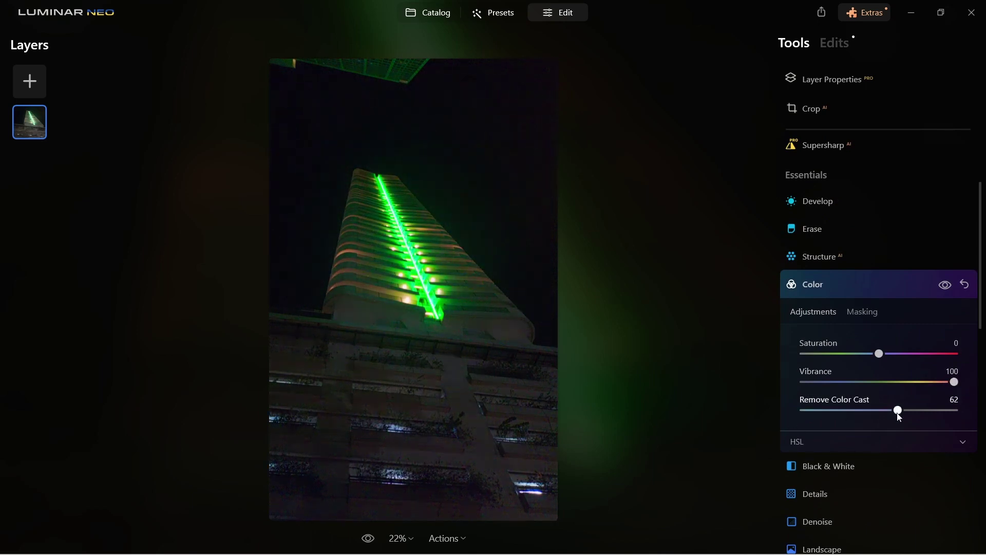
scroll(842, 365, "down", 1)
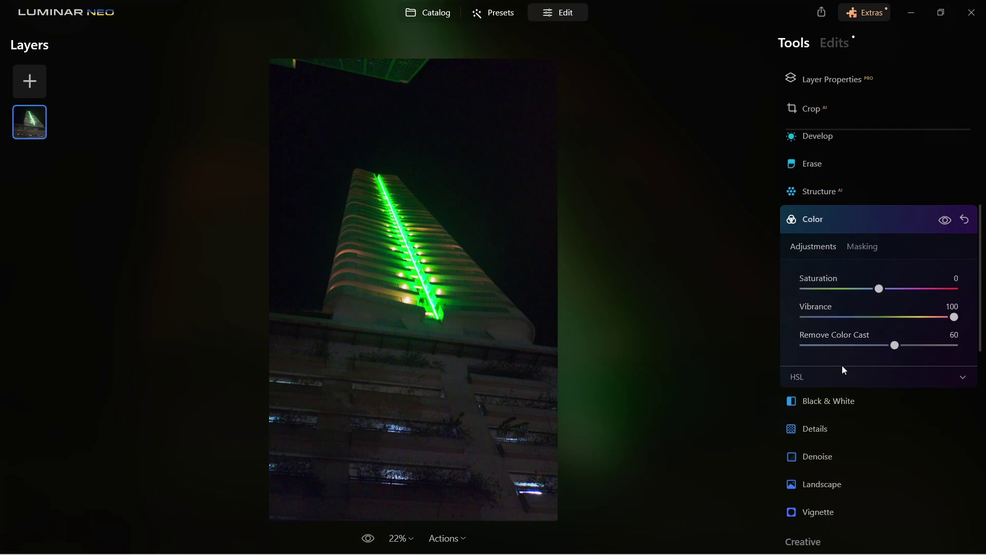
scroll(841, 367, "up", 4)
Try Galaxy skies, then replace the sky with Starry Night 2
left_click(812, 210)
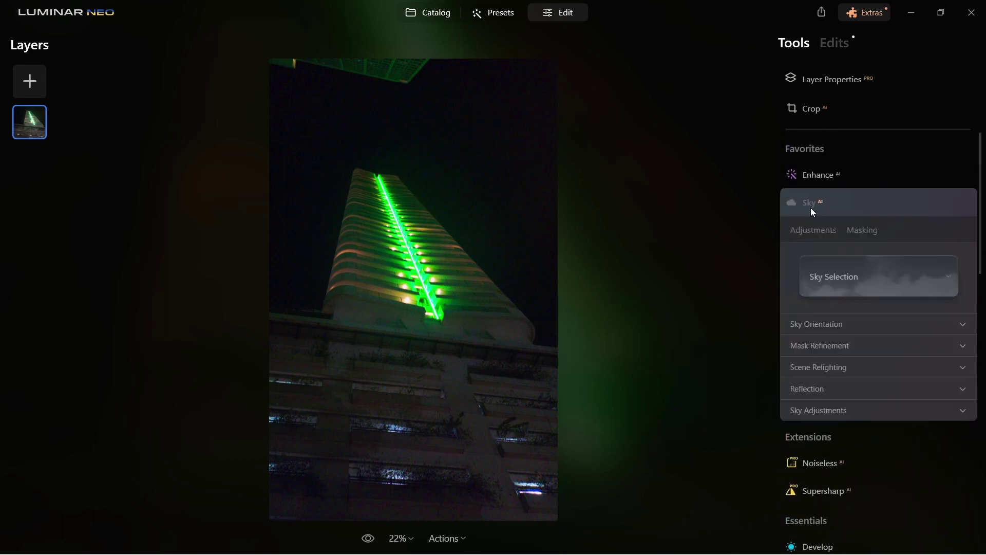
left_click(857, 287)
left_click(858, 312)
left_click(858, 164)
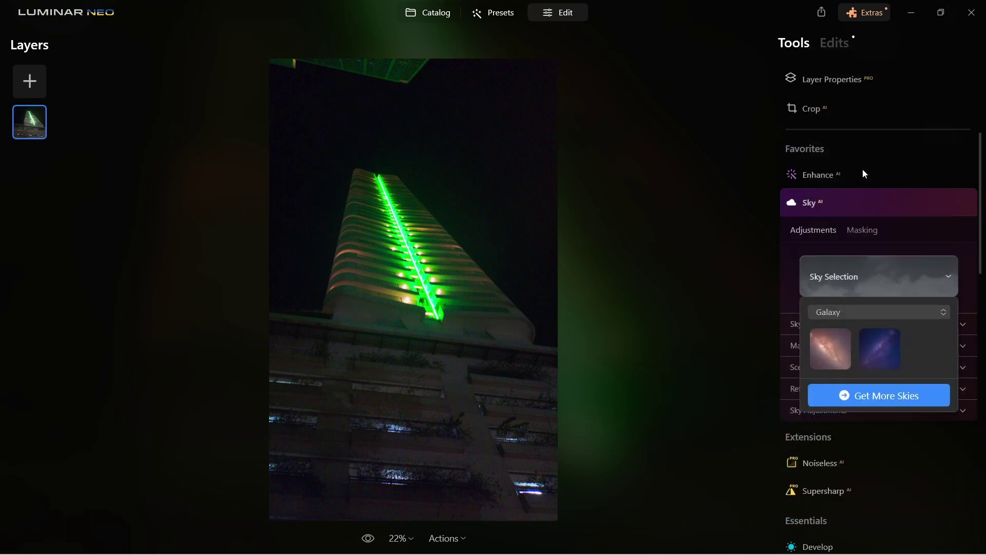
left_click(833, 350)
left_click(870, 353)
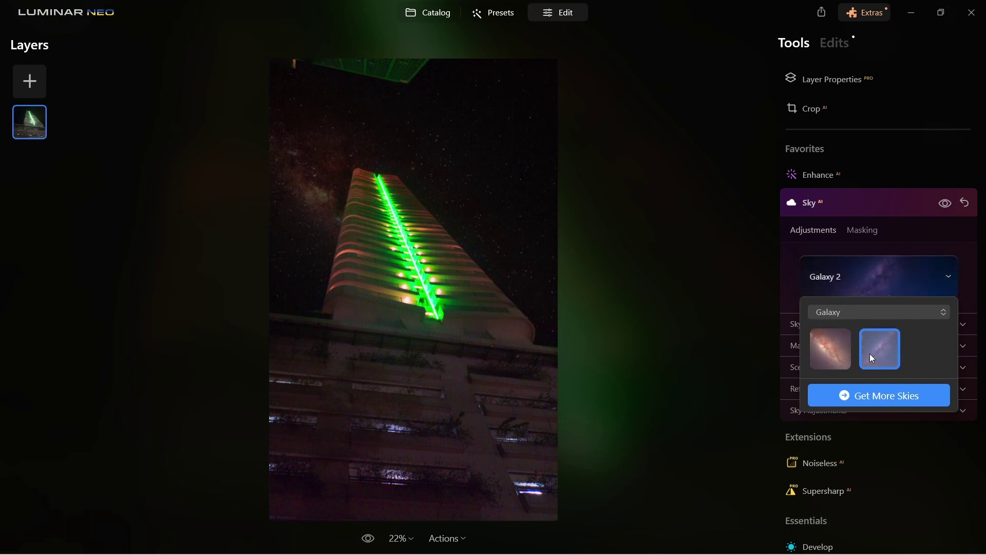
left_click(868, 314)
left_click(857, 186)
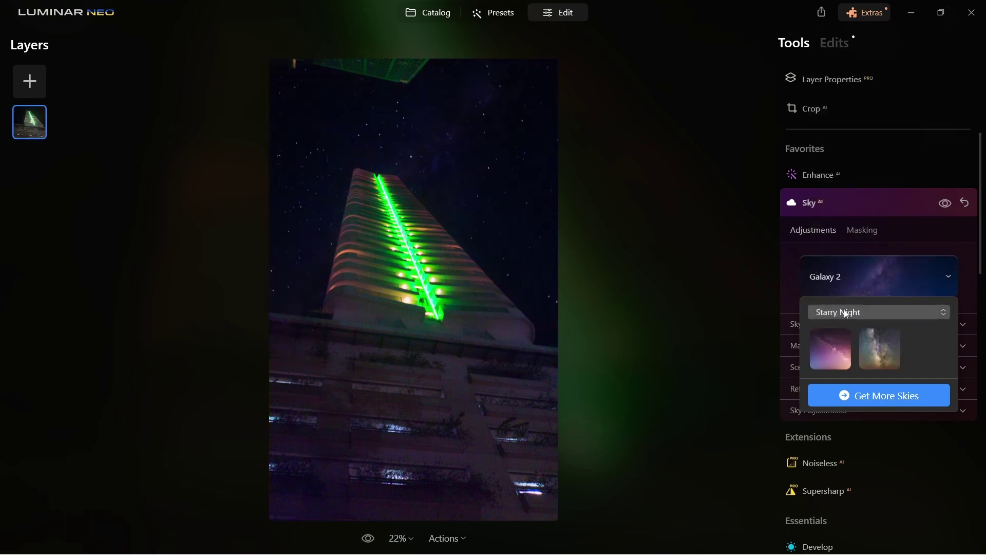
left_click(836, 348)
left_click(878, 353)
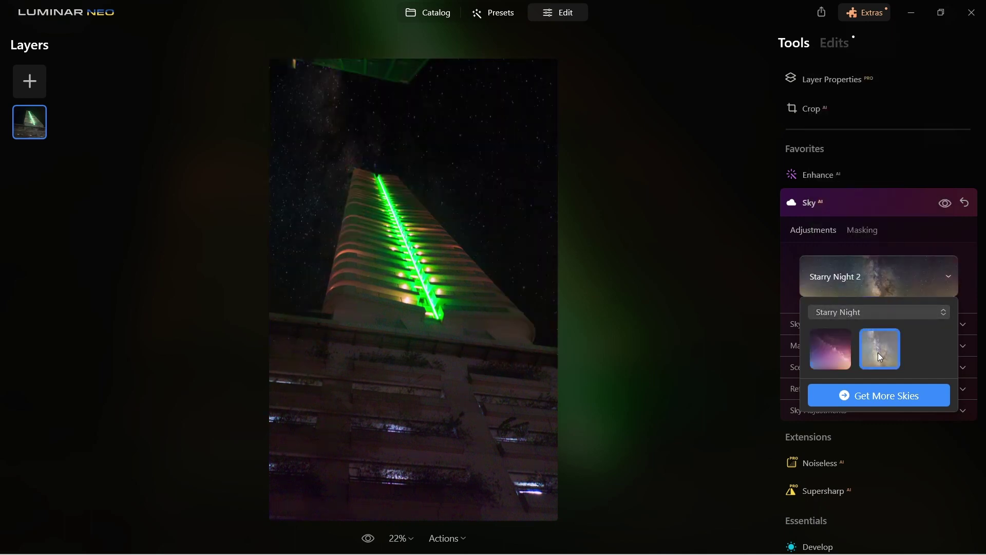
Raise the sky's Scene Relighting strength to 40
left_click(834, 367)
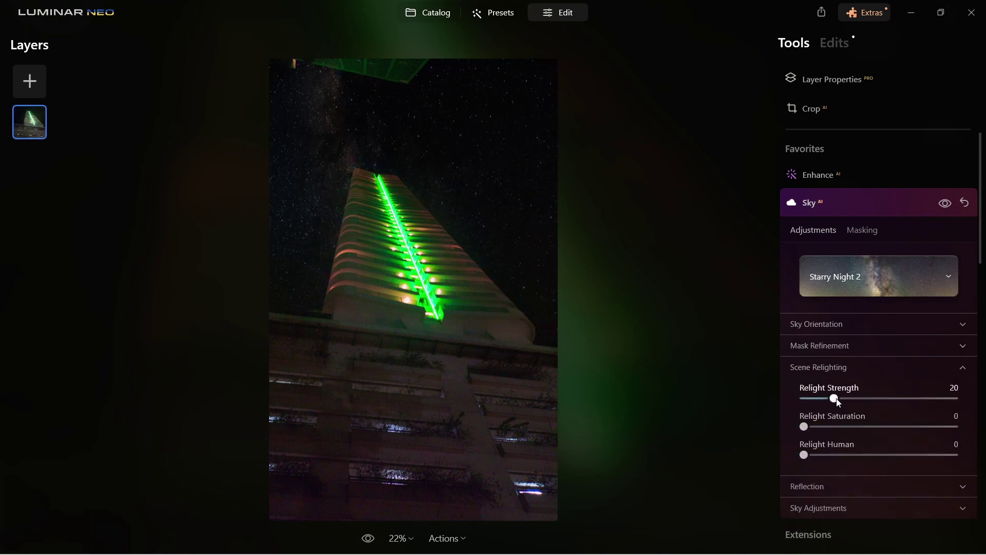
left_click_drag(863, 404, 868, 403)
left_click(817, 205)
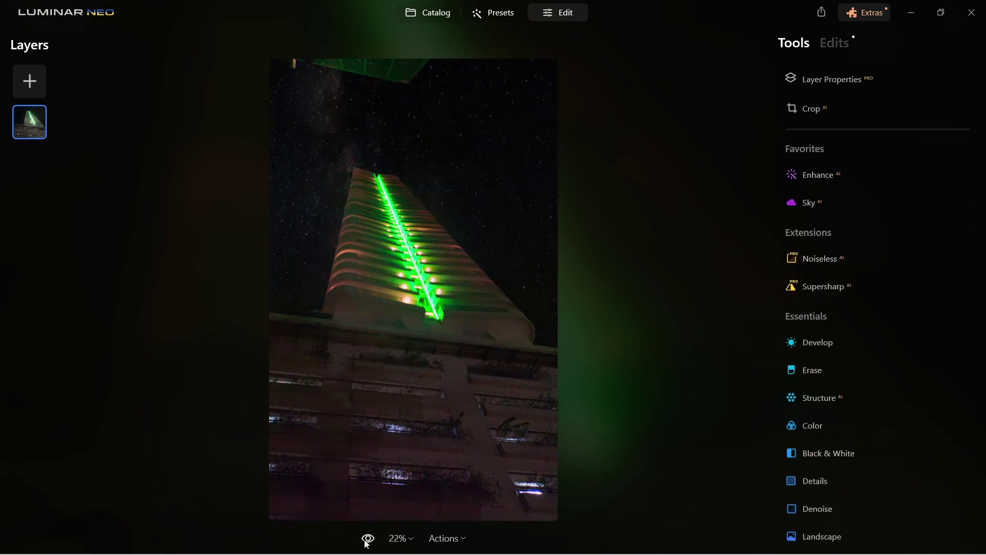
scroll(835, 391, "down", 2)
Try Anaheim, Bakersfield, Long Beach and Los Angeles LUTs in Mood, settling on Palm Springs
scroll(829, 405, "down", 3)
left_click(818, 421)
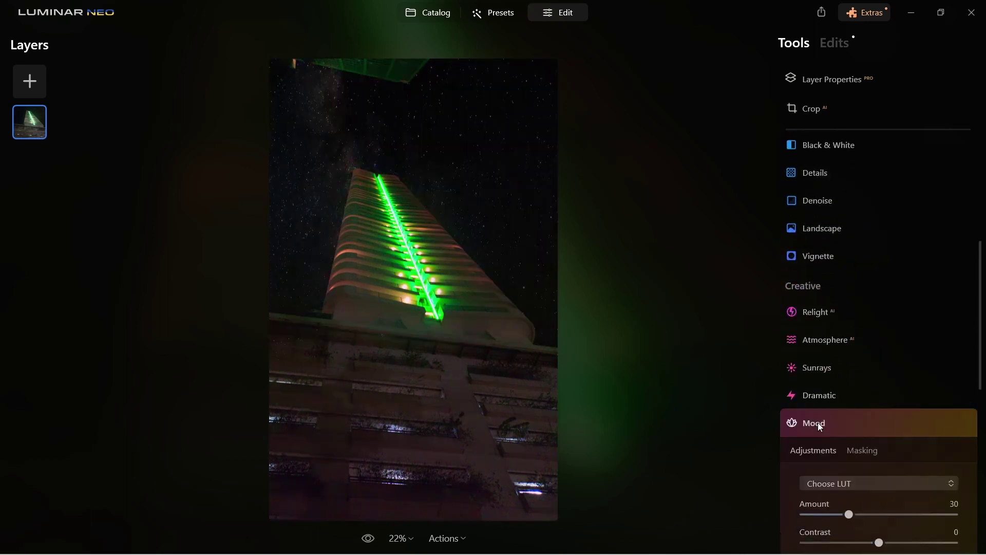
left_click(839, 345)
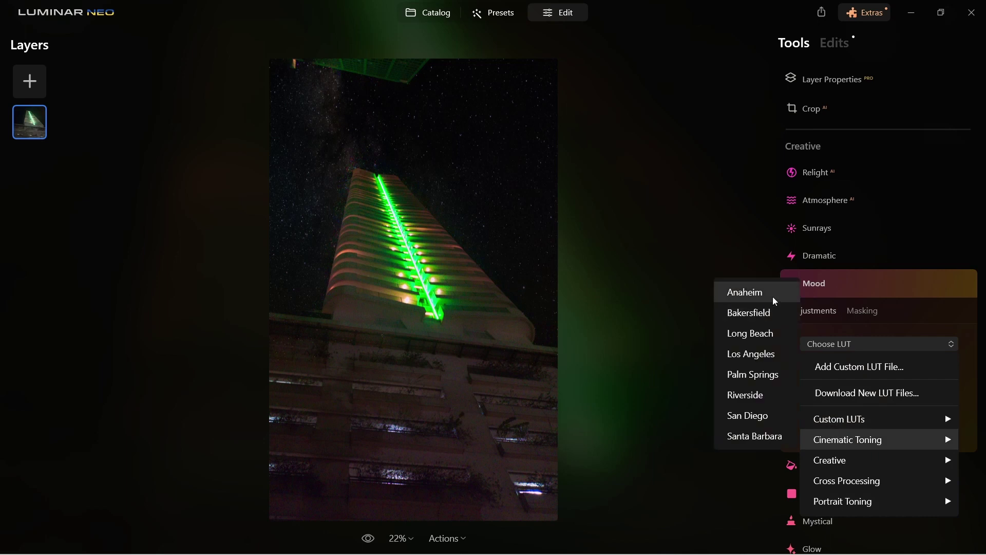
left_click(772, 297)
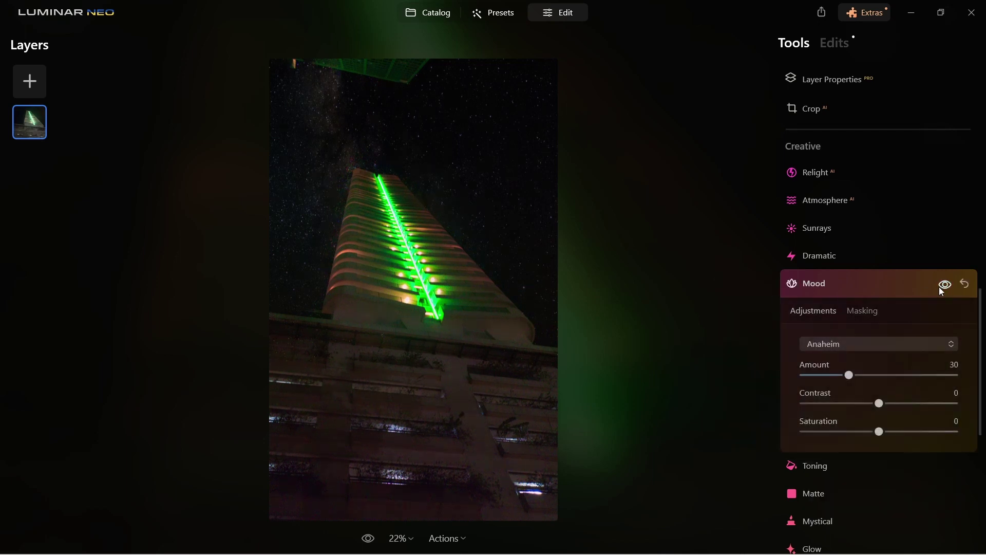
left_click(853, 344)
mouse_move(831, 461)
left_click(752, 314)
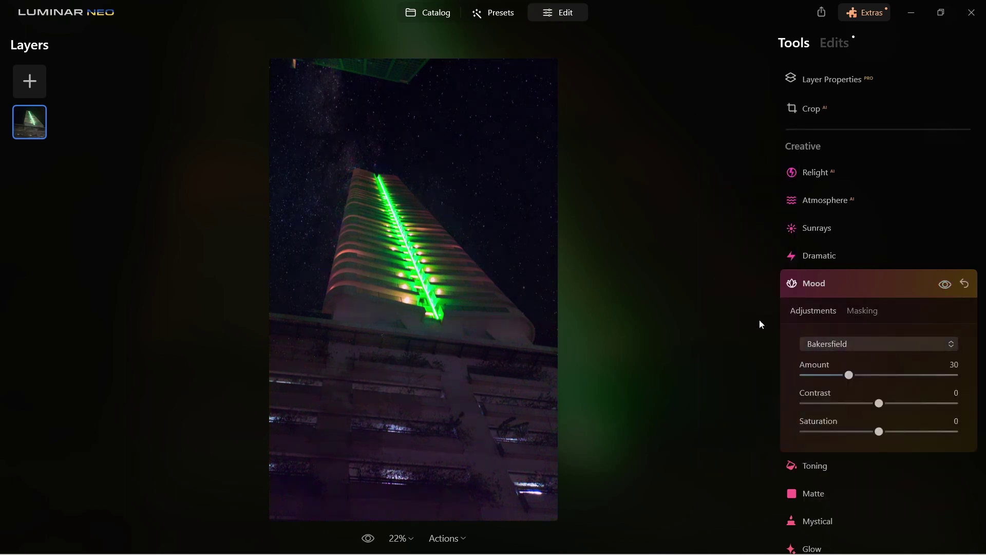
left_click(822, 345)
left_click(769, 334)
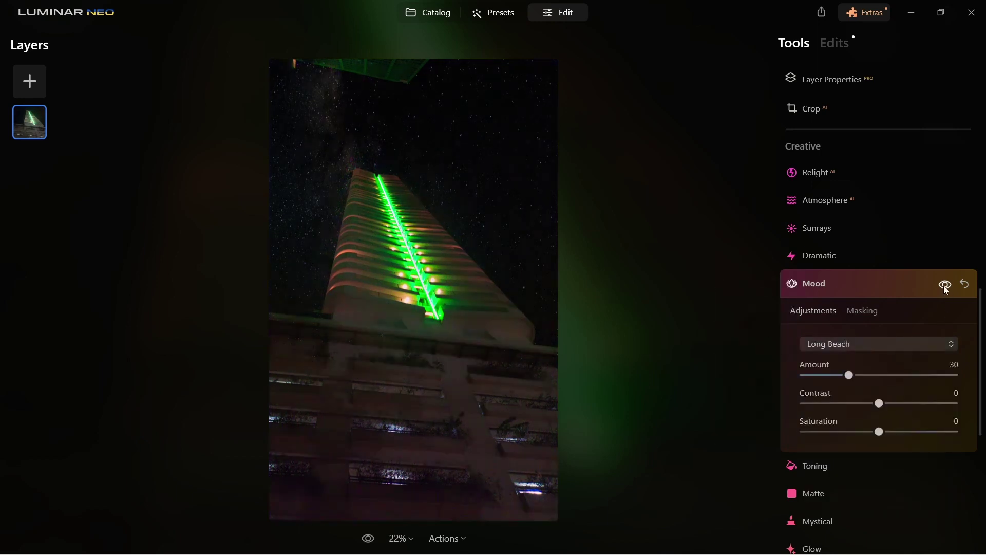
left_click(875, 345)
left_click(761, 349)
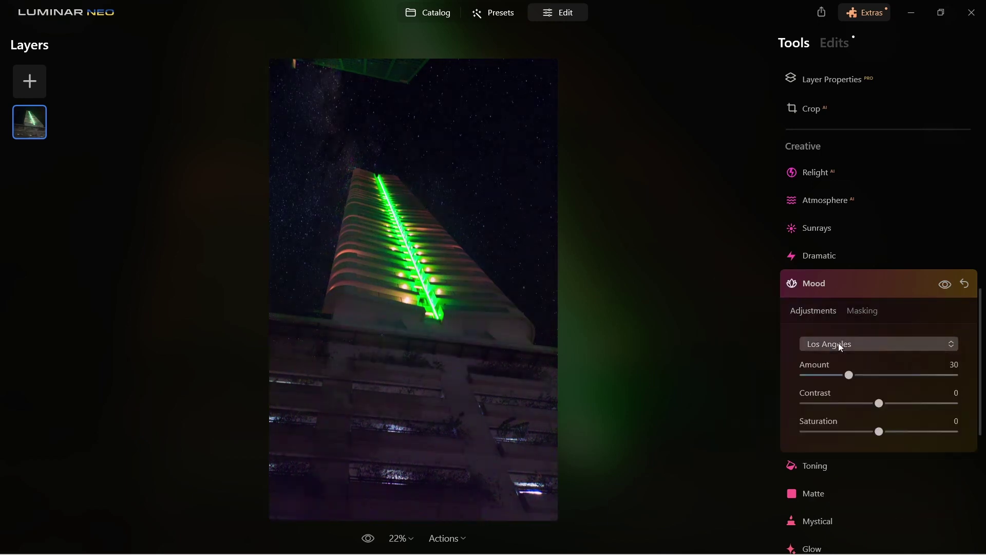
left_click(886, 345)
left_click(784, 370)
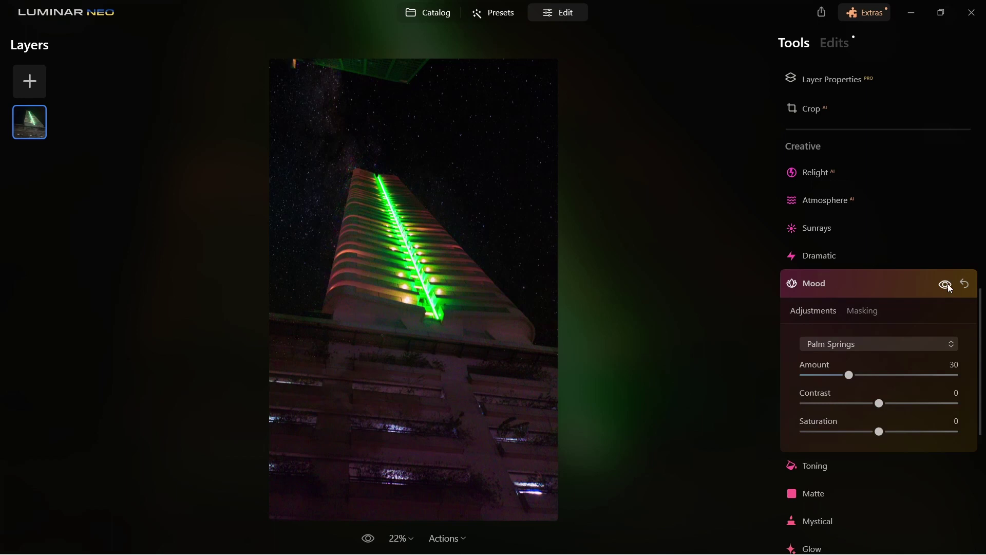
Relight the scene with Brightness Near 20, Brightness Far 25 and Warmth Far 15
left_click(840, 173)
mouse_move(880, 242)
left_mouse_down()
mouse_move(914, 245)
mouse_move(897, 248)
mouse_move(903, 278)
left_mouse_up()
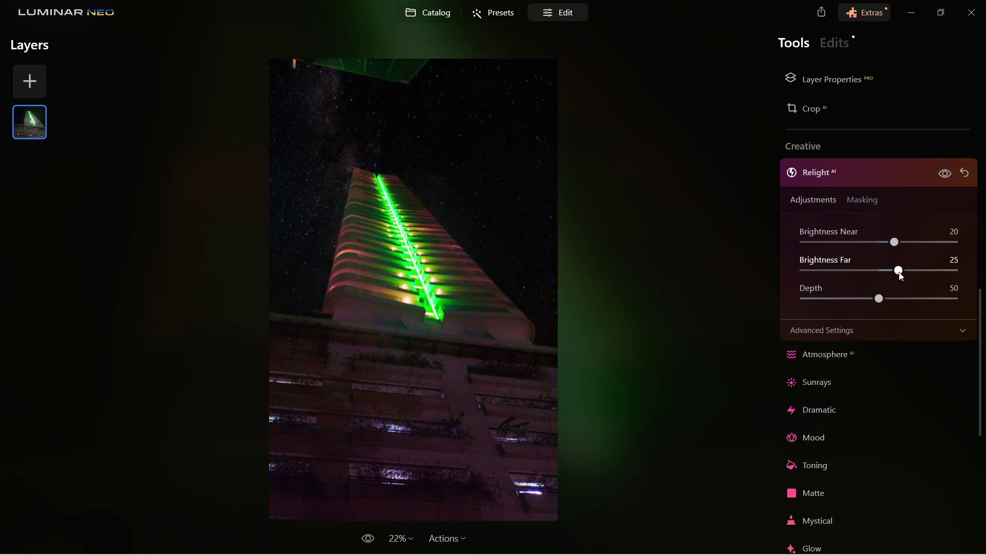
left_click(833, 329)
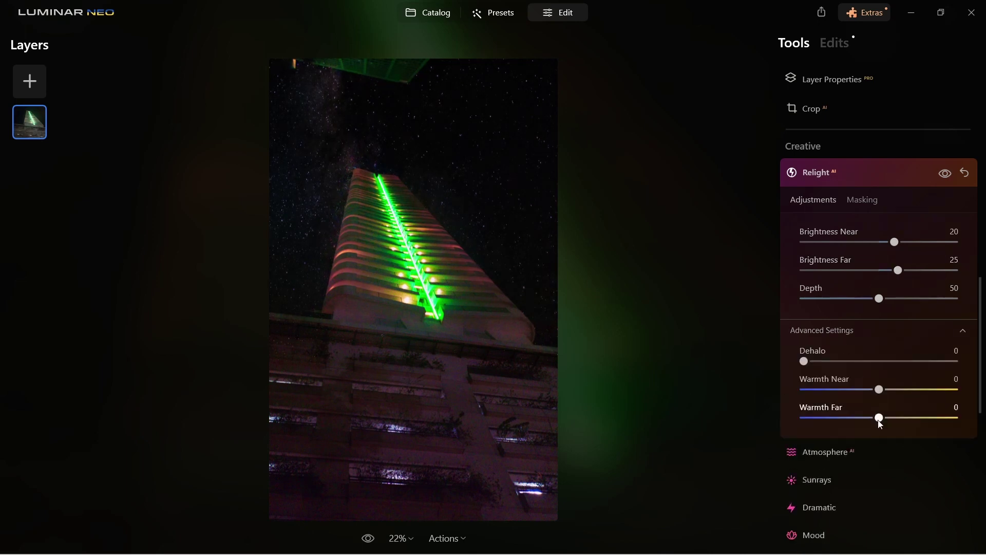
left_click_drag(882, 421, 898, 421)
left_click(825, 176)
scroll(847, 77, "up", 2)
left_click(836, 43)
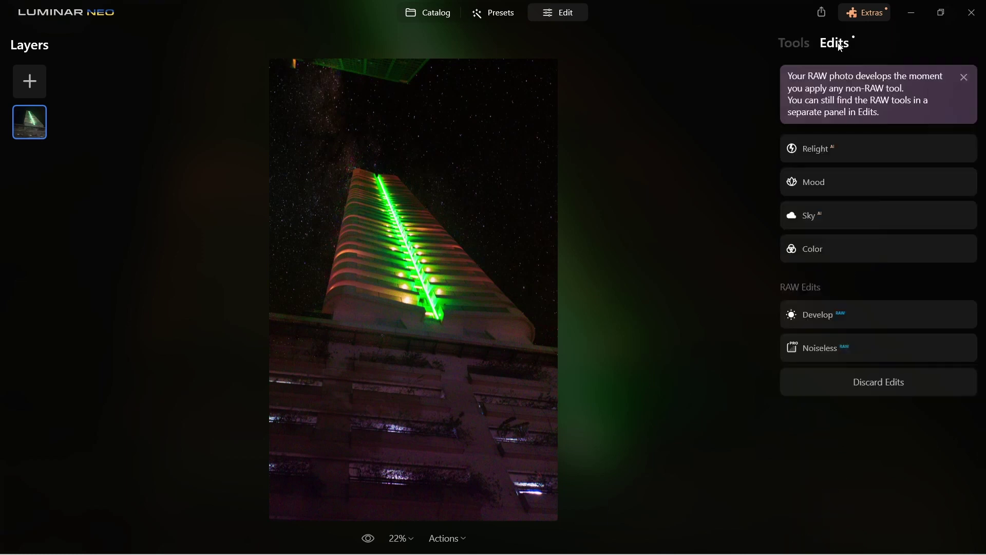
Denoise the tower photo with Noiseless AI at Middle strength
left_click(804, 44)
scroll(414, 304, "up", 5)
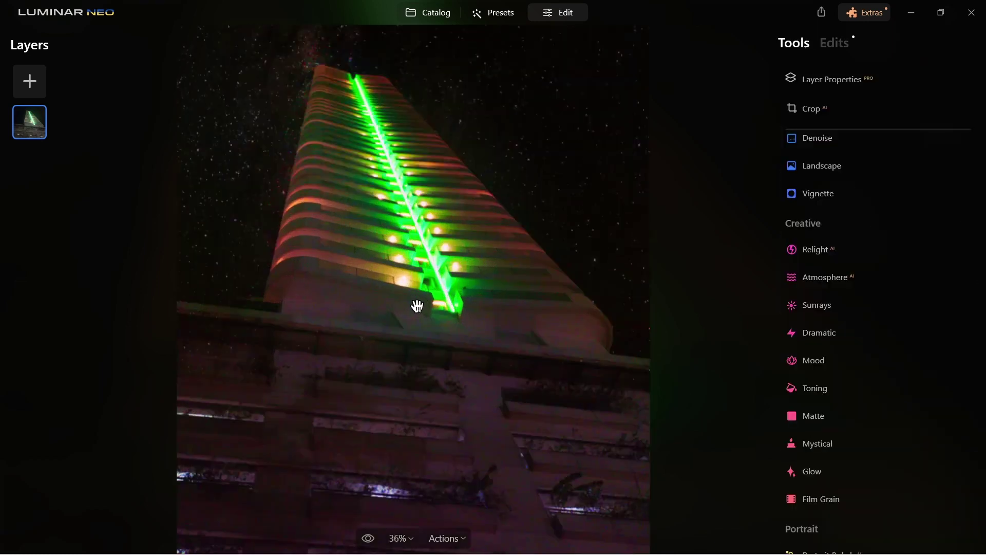
scroll(863, 288, "up", 5)
left_click(832, 260)
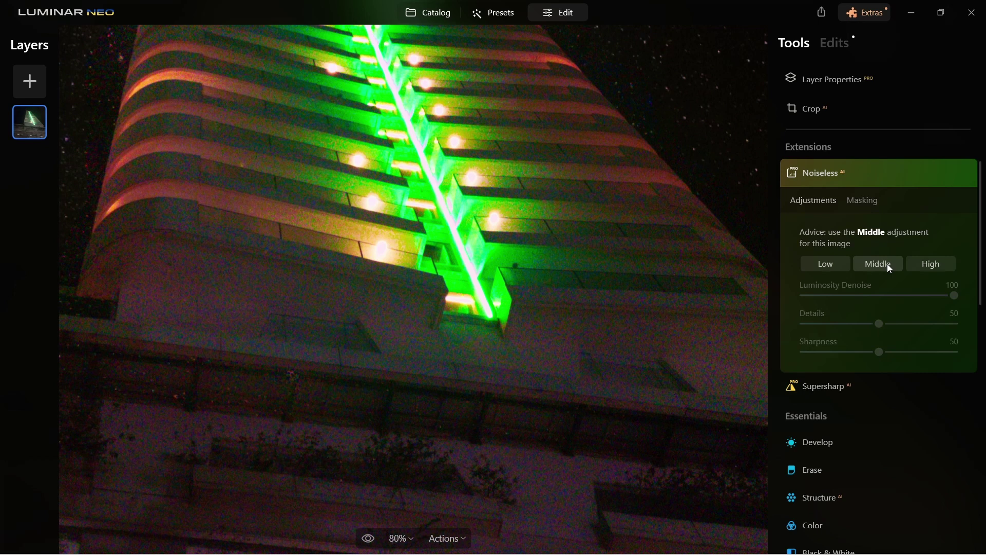
left_click(887, 264)
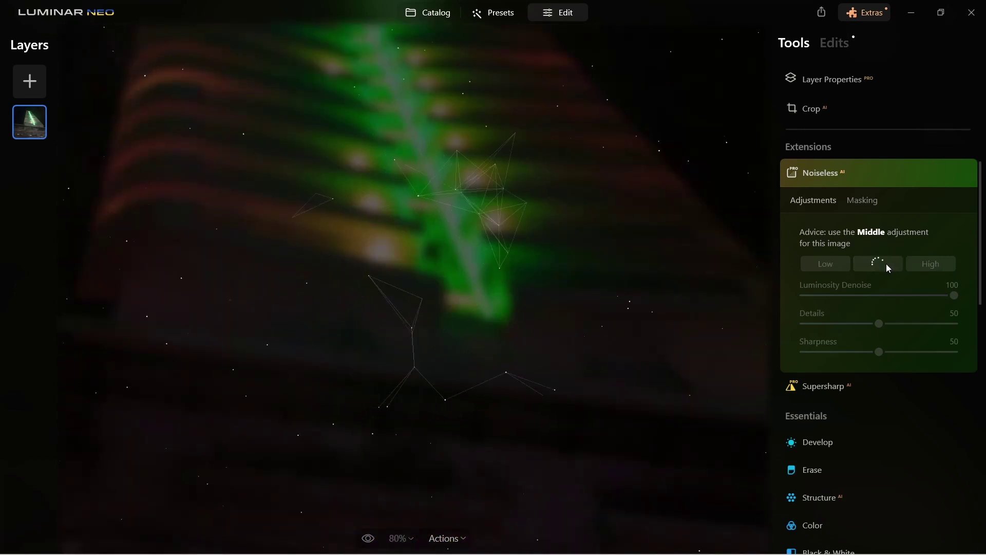
scroll(385, 299, "up", 5)
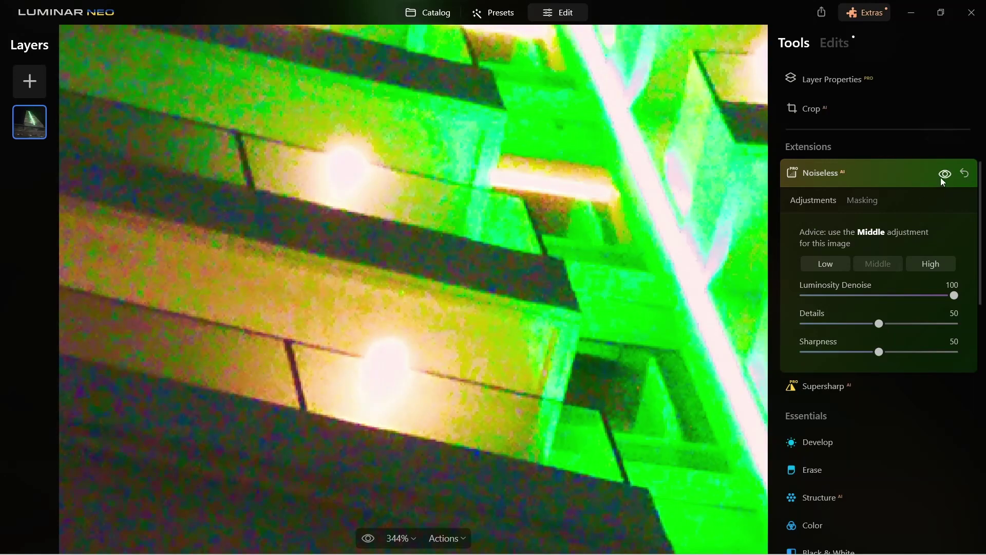
scroll(563, 263, "down", 5)
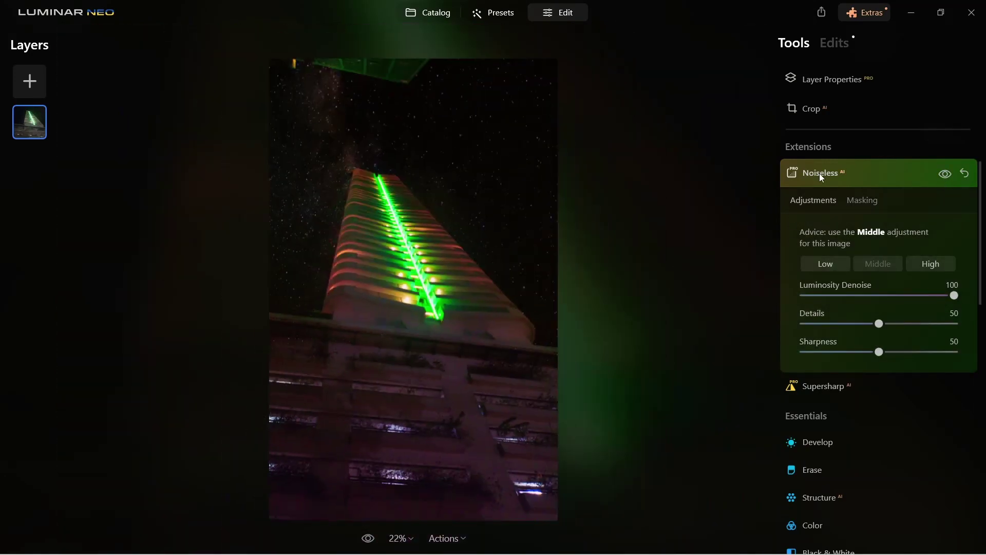
left_click(819, 173)
Sharpen the photo slightly in Details, to about 22
left_click(833, 366)
scroll(834, 322, "down", 1)
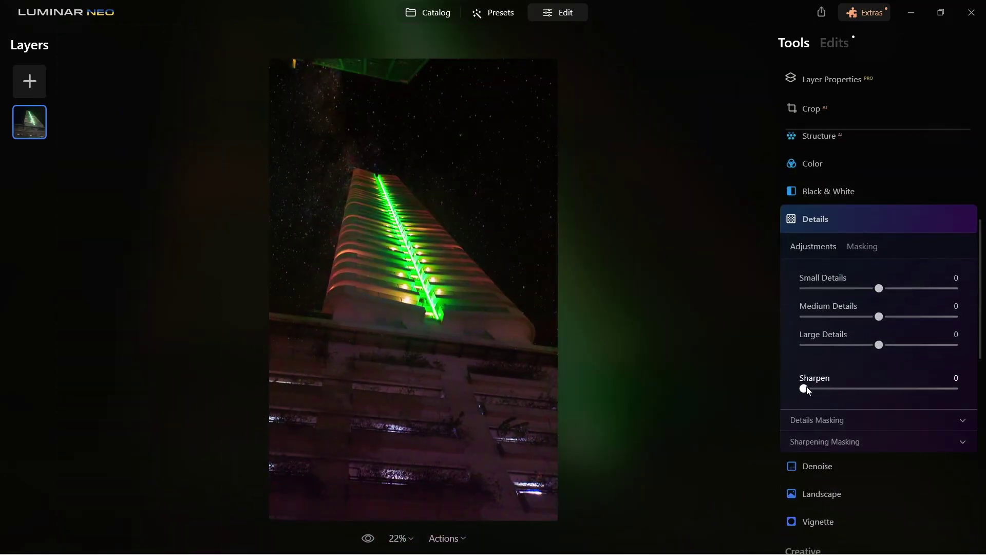
left_click_drag(804, 389, 837, 390)
left_click(796, 229)
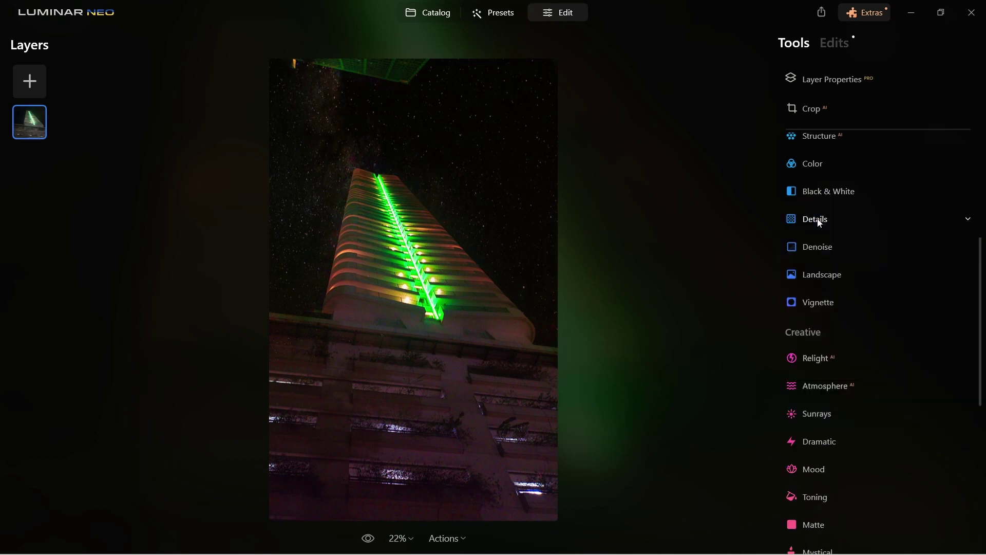
scroll(828, 265, "up", 5)
left_click(817, 343)
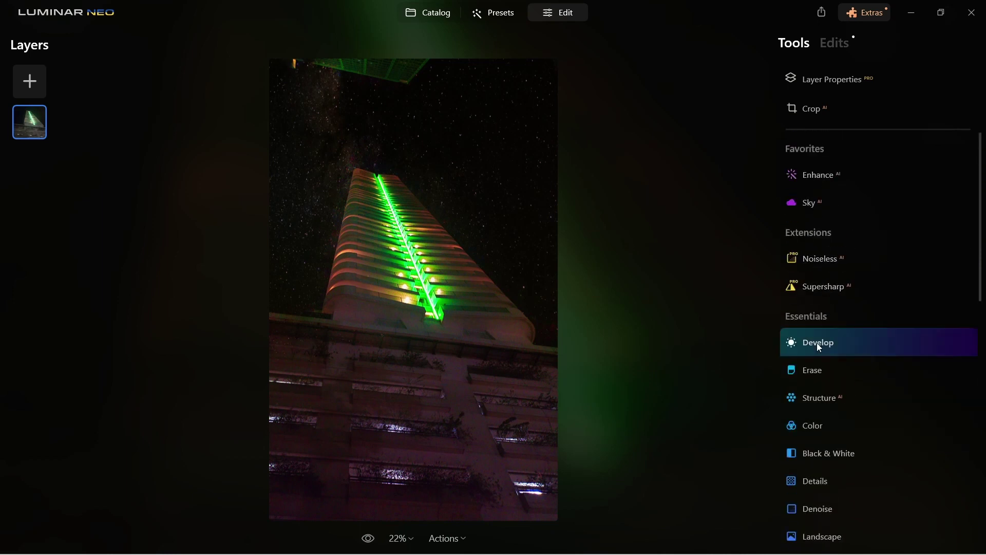
Add lower and upper points to the Develop curve, dropping the black and shadow points to darken
scroll(828, 326, "down", 3)
scroll(823, 324, "down", 1)
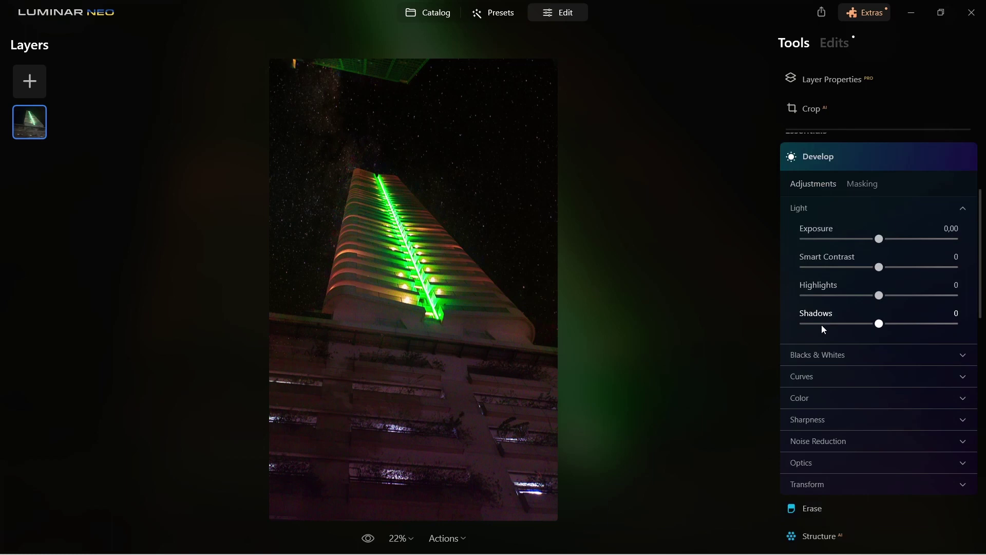
scroll(822, 325, "down", 1)
left_click(817, 331)
scroll(820, 334, "down", 2)
left_click_drag(810, 410, 801, 406)
left_click(848, 369)
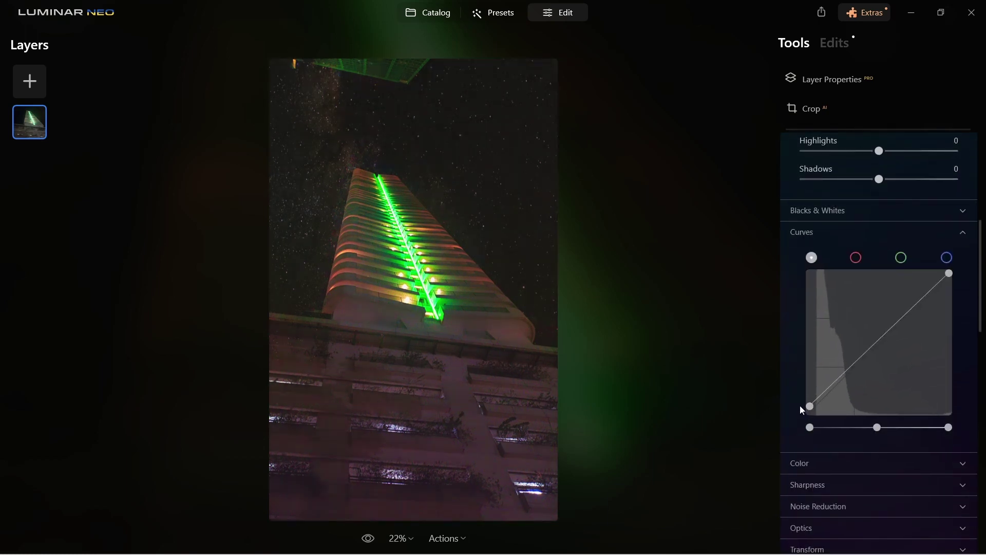
left_click_drag(848, 368, 848, 374)
left_click(908, 310)
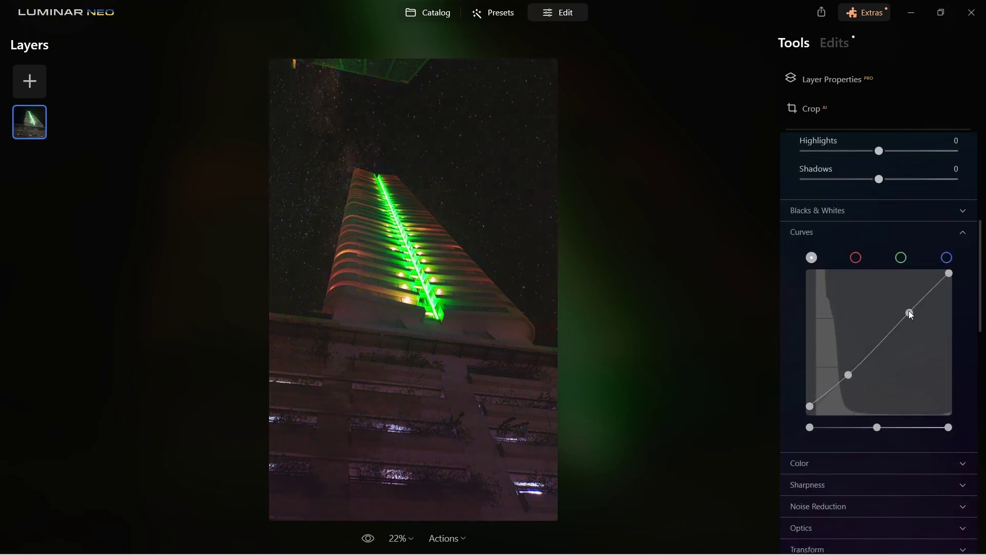
left_click_drag(810, 406, 805, 412)
mouse_move(849, 375)
left_mouse_down()
mouse_move(852, 383)
mouse_move(846, 375)
left_mouse_up()
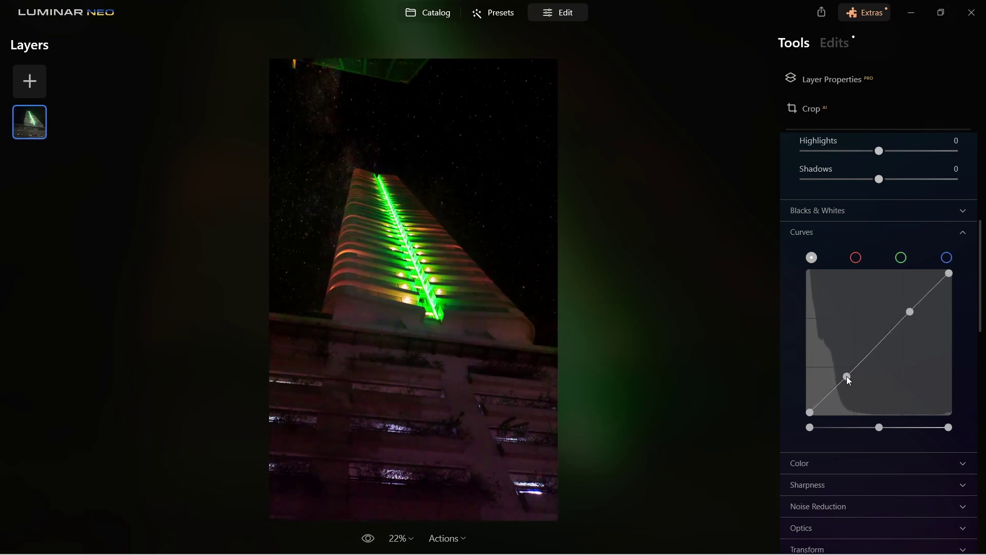